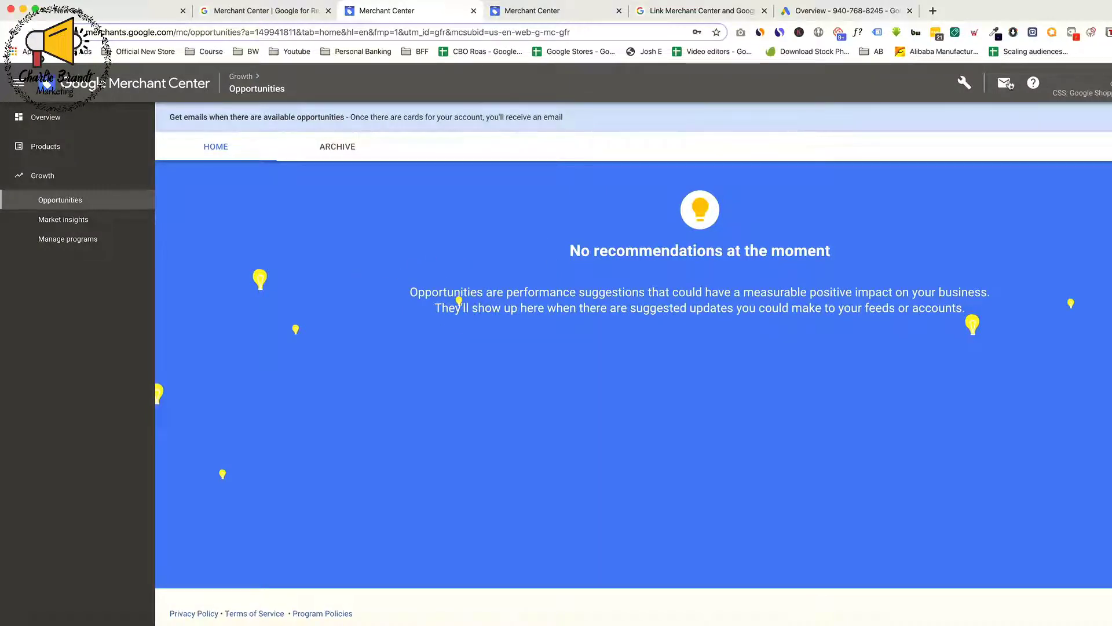
Open the Merchant Center linked accounts and send a link request to your own Google Ads account
left_click(965, 84)
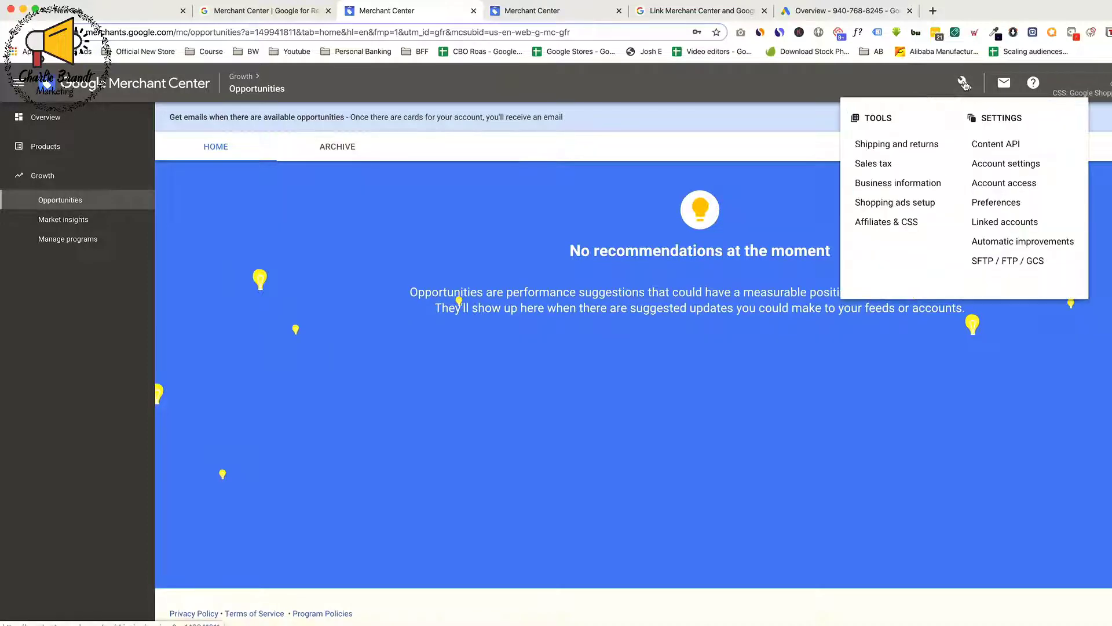
left_click(1019, 221)
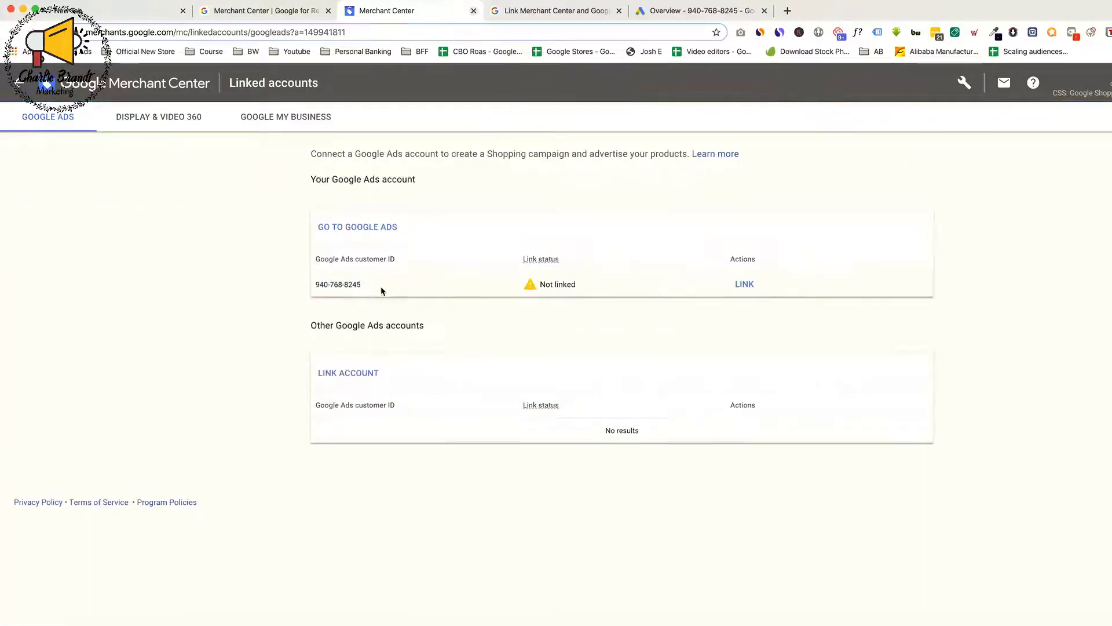
left_click(745, 284)
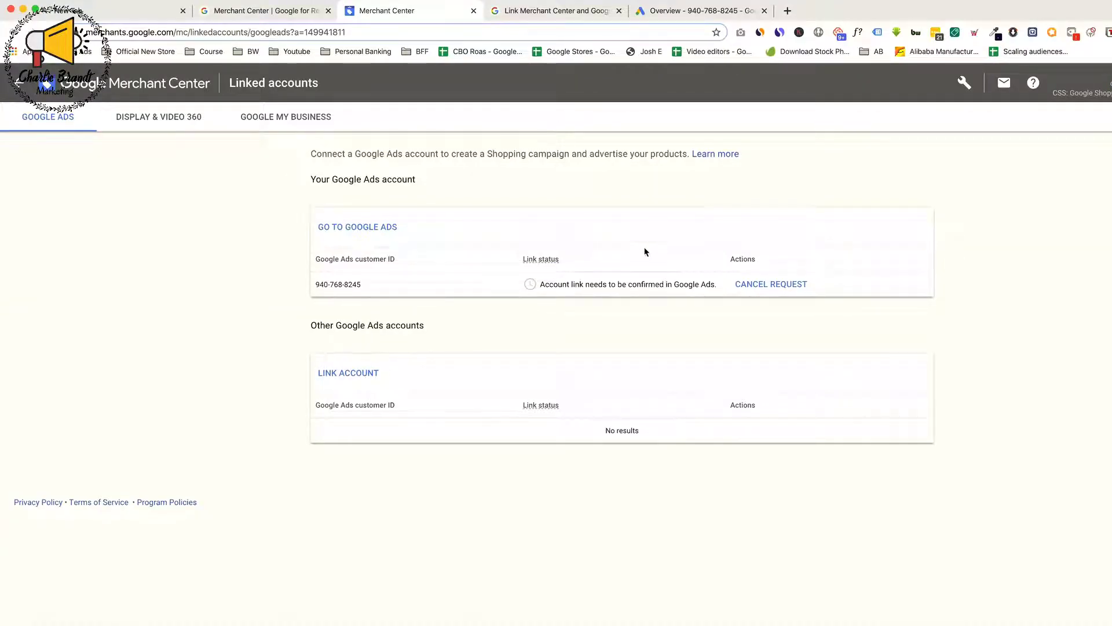
Switch to Google Ads, search for "linke" and open the Linked accounts page
left_click(691, 15)
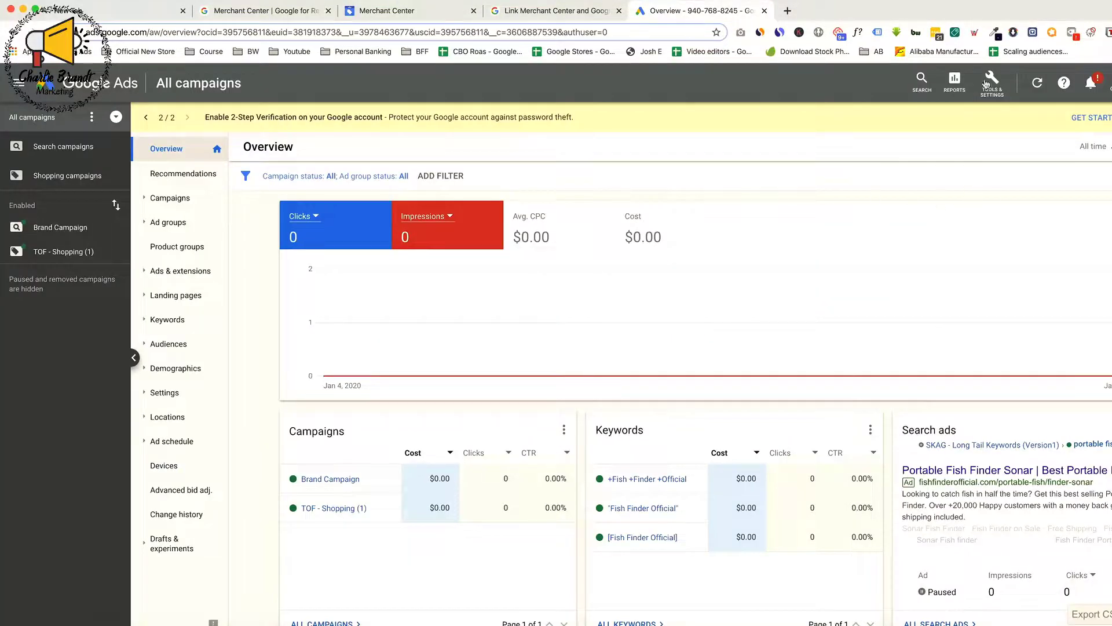
left_click(922, 81)
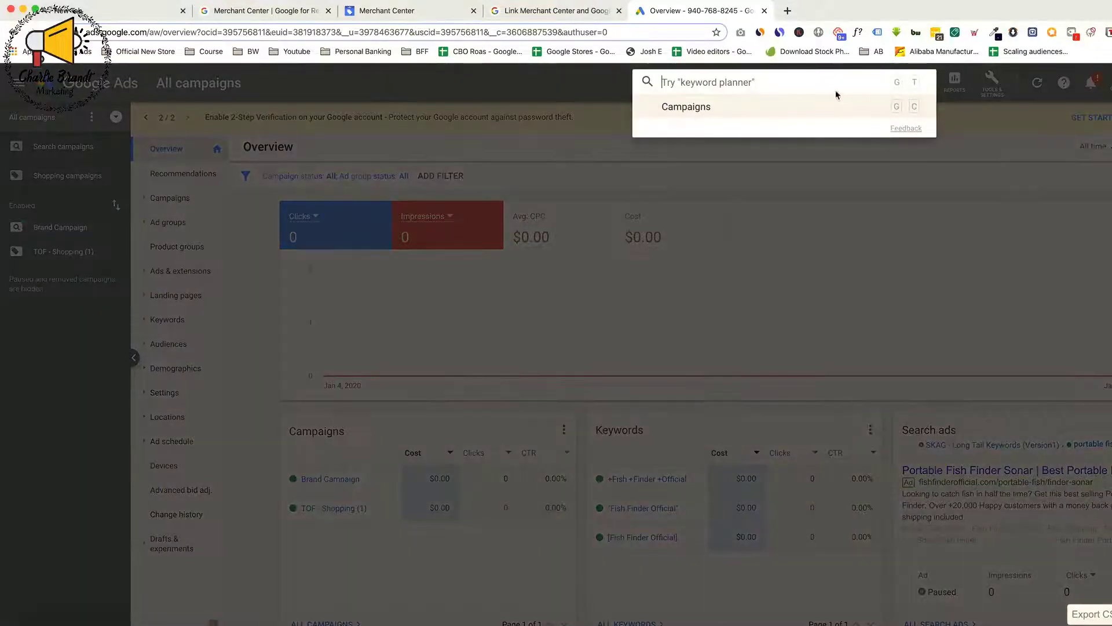
type("linke")
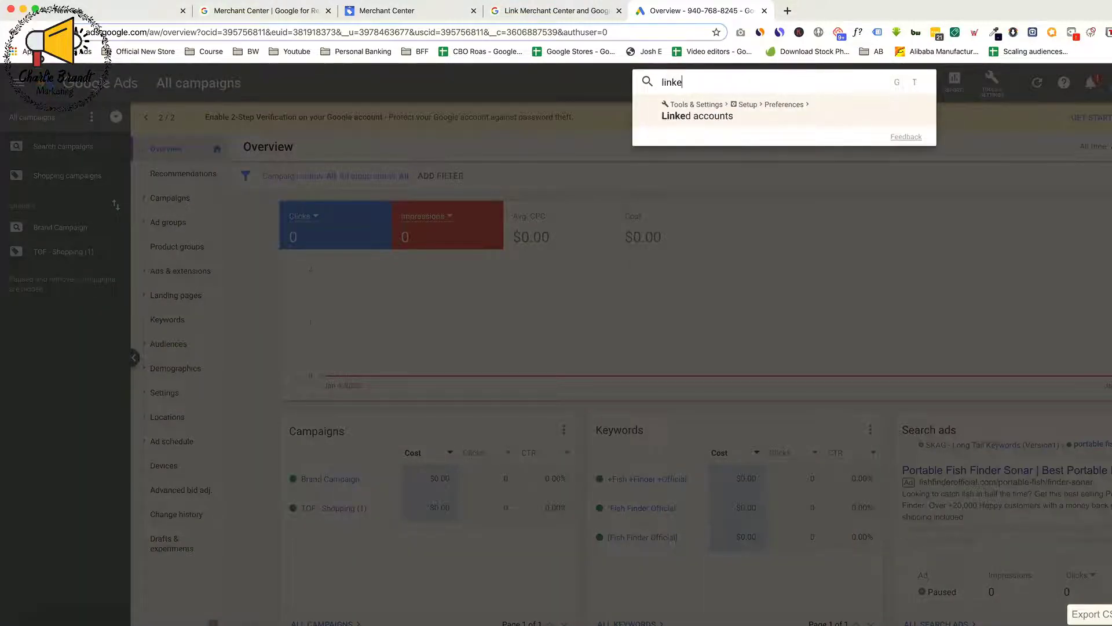
left_click(806, 114)
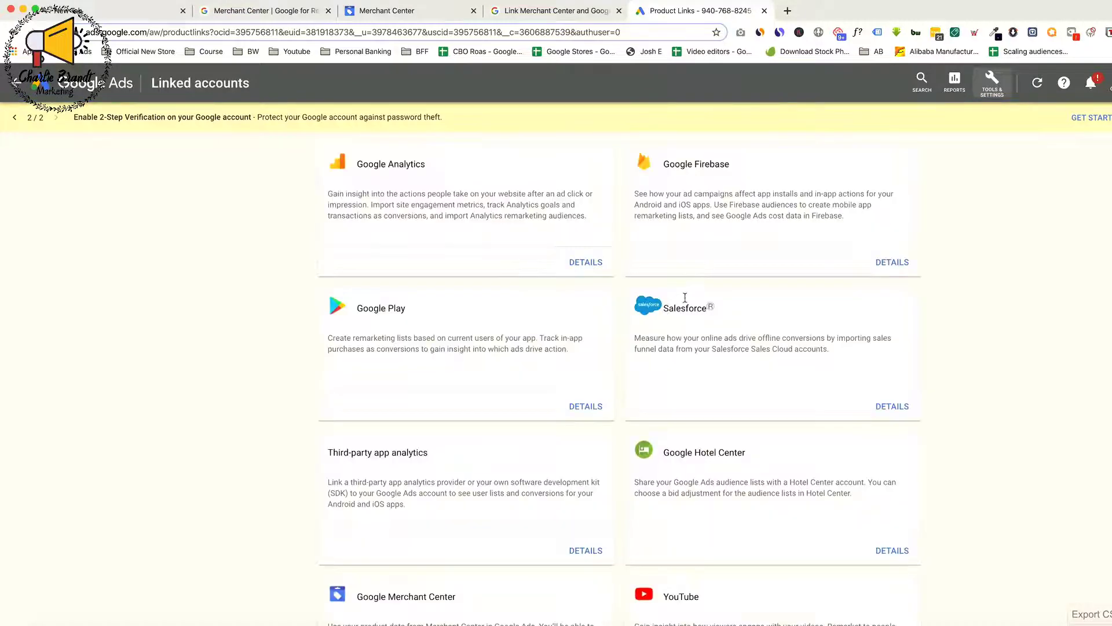
Open the Google Merchant Center link details and approve the pending request from the Fish Finder store
scroll(554, 282, "down", 5)
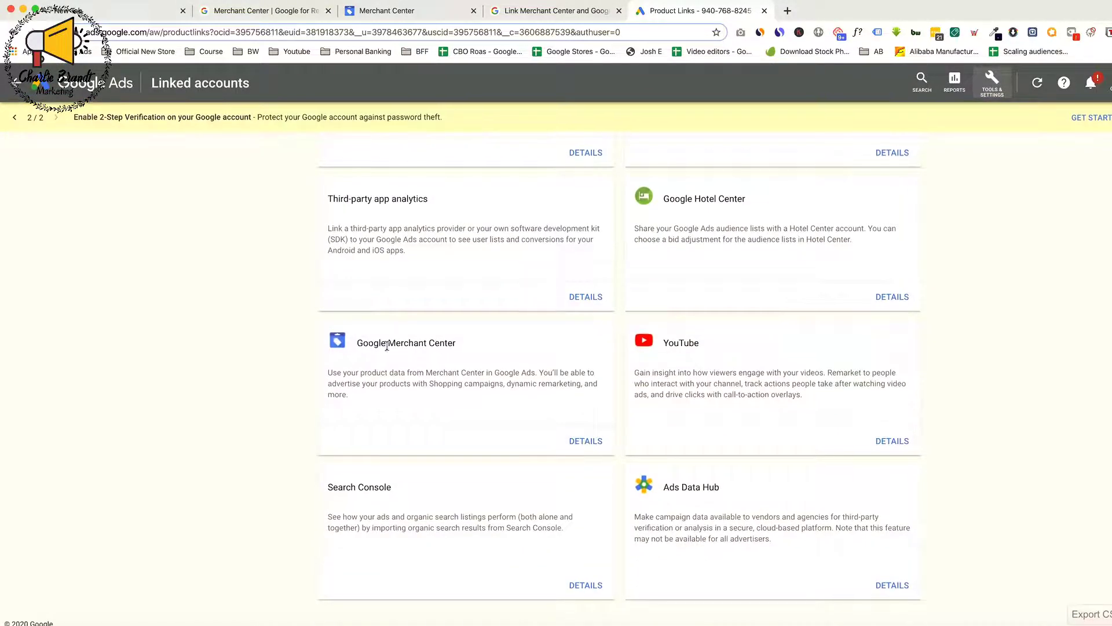
left_click_drag(369, 343, 452, 344)
left_click(480, 369)
left_click(586, 442)
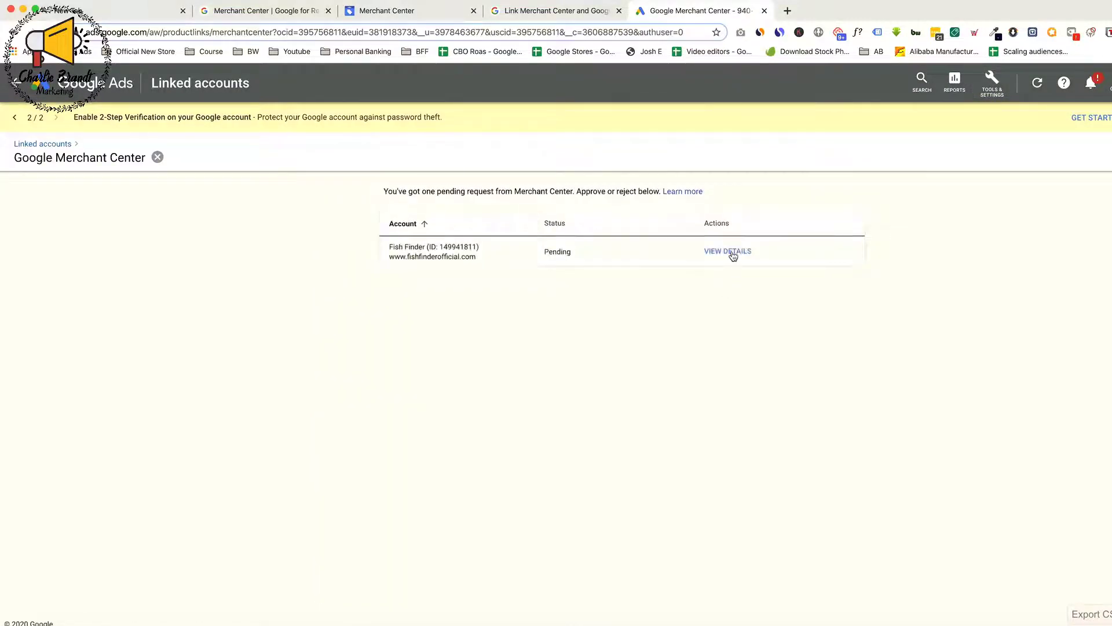
left_click(730, 253)
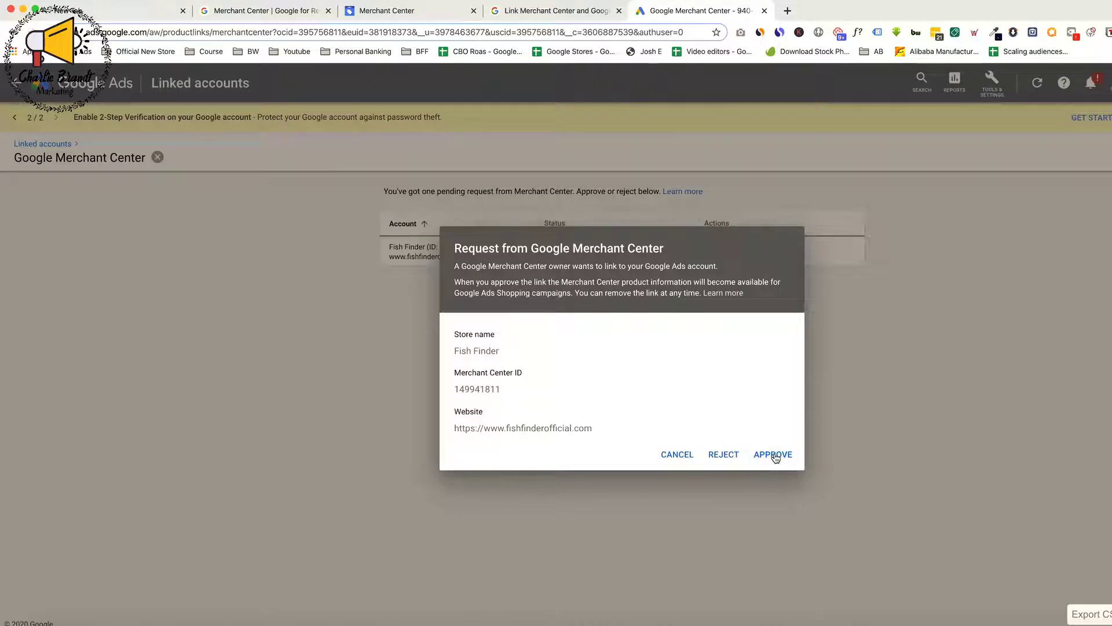
left_click(774, 455)
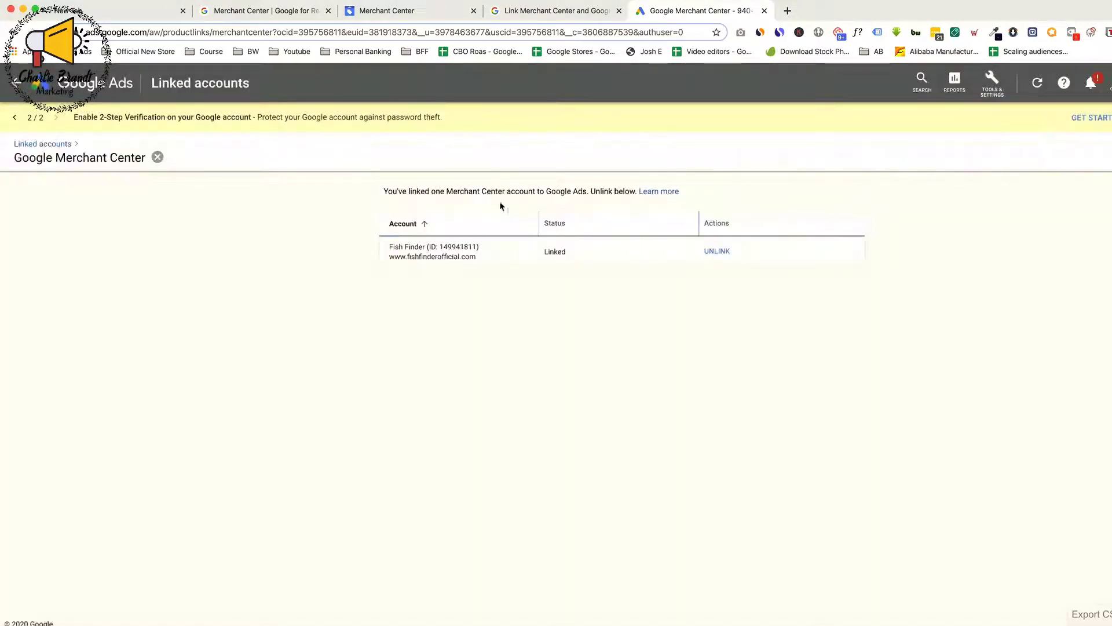
Switch back to Merchant Center and open the Shopping ads setup from the growth programs
left_click(396, 21)
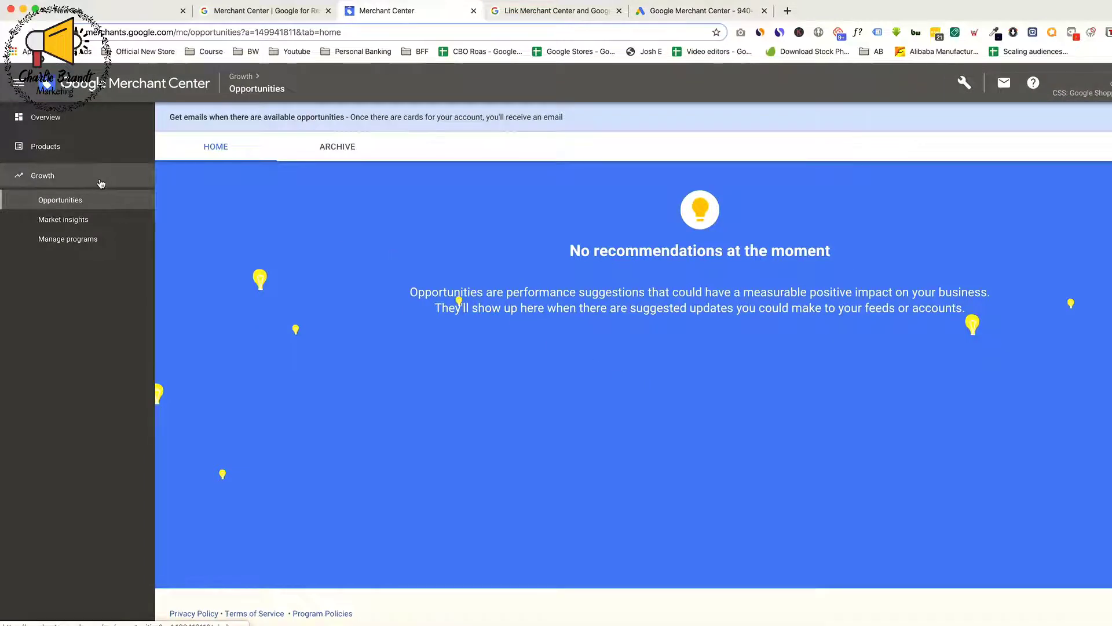
left_click(82, 244)
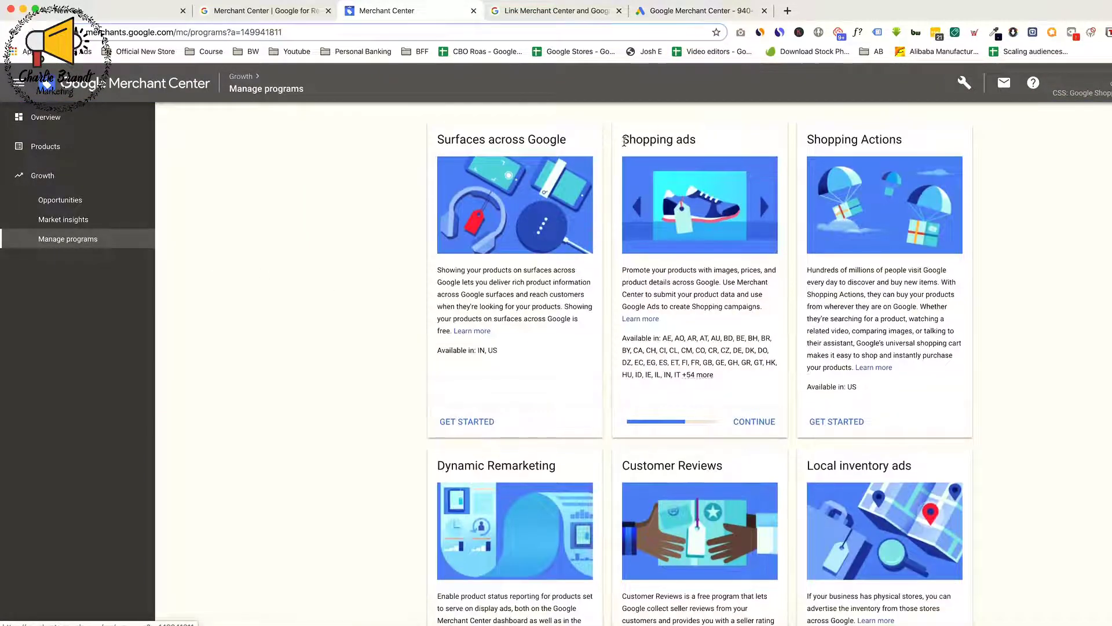
left_click_drag(625, 140, 700, 145)
left_click(687, 140)
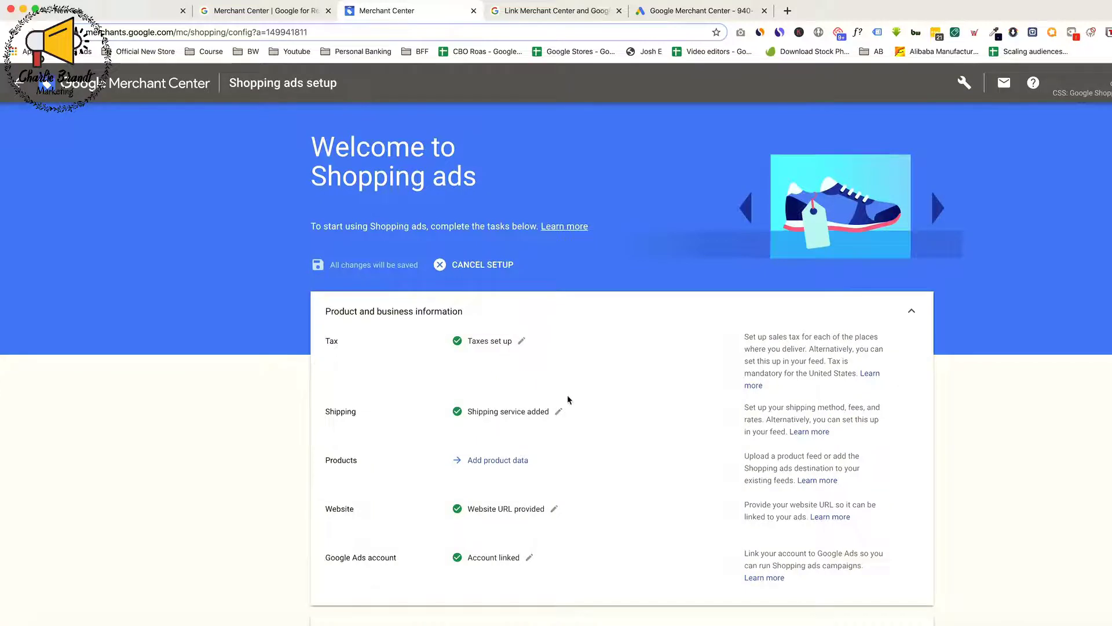
Check the sales tax settings from the Shopping ads setup and return to the setup page
scroll(568, 400, "down", 3)
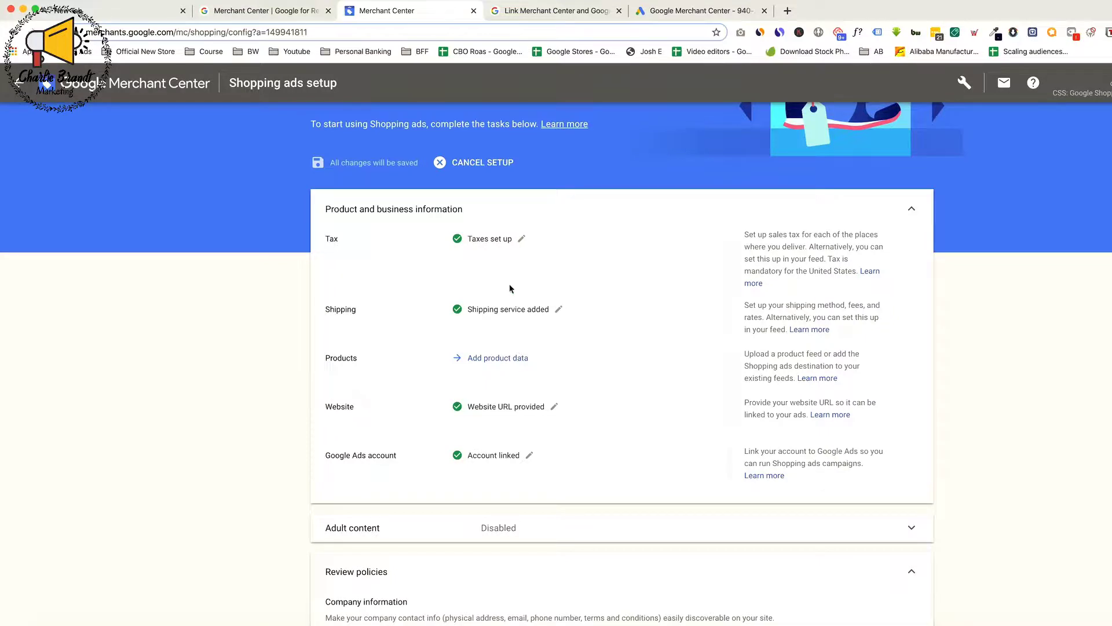
left_click(522, 239)
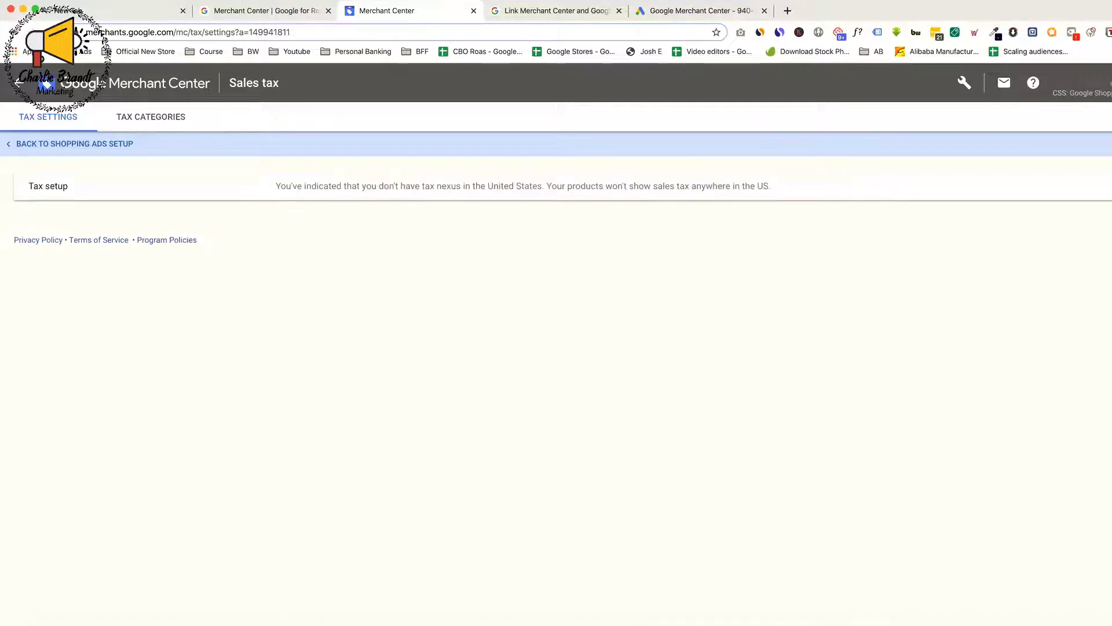
left_click(20, 84)
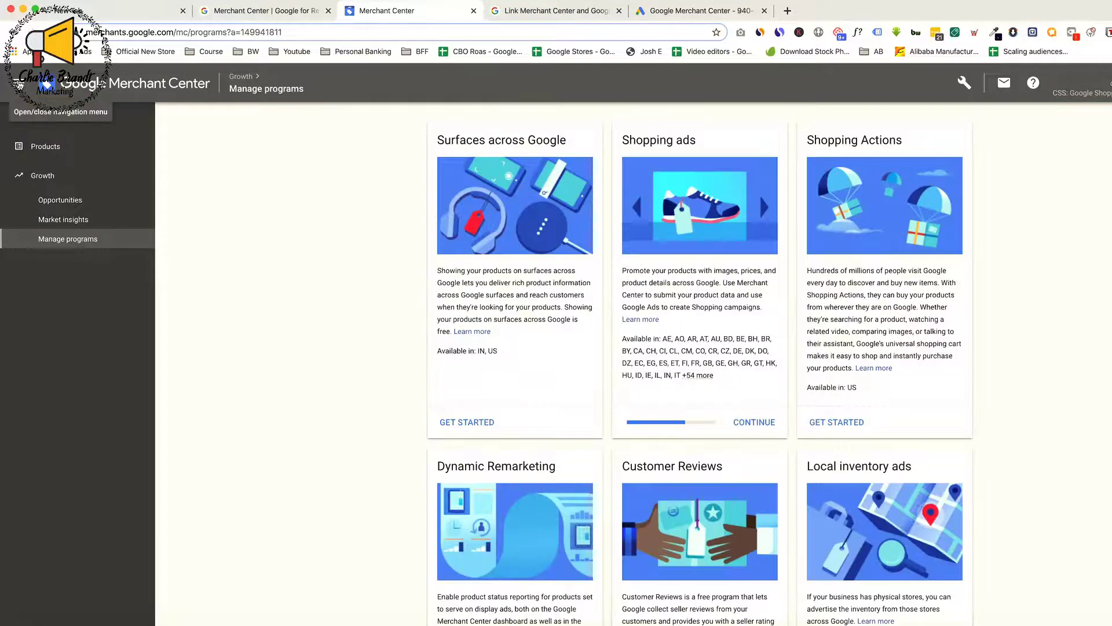
left_click(759, 423)
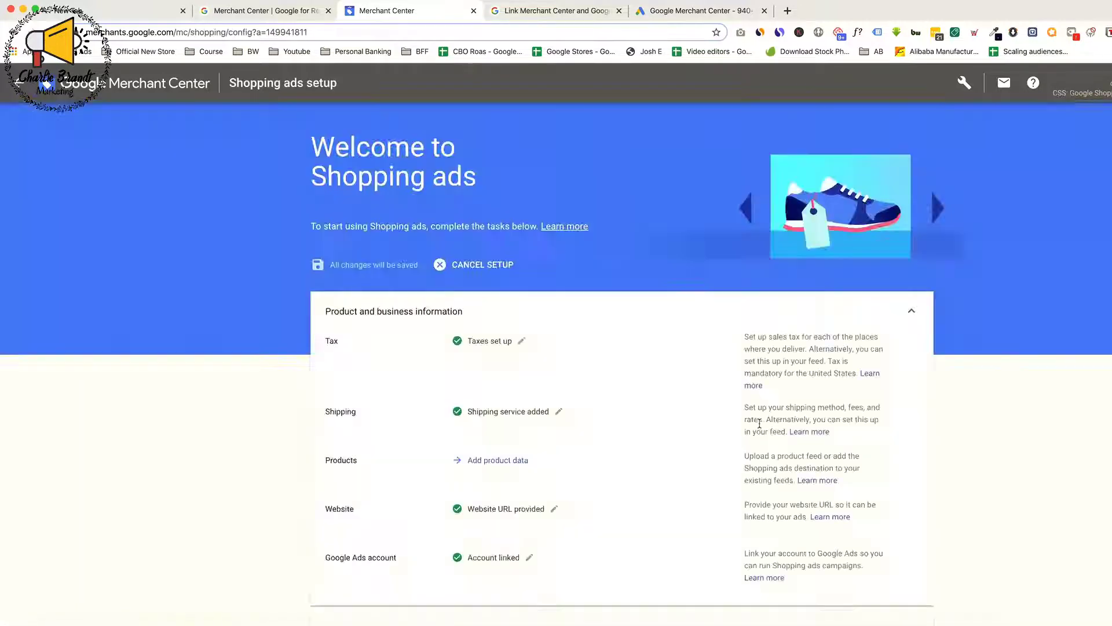
Examine the Shopping ads setup tasks and review policies, and check the installed Shopify apps for a Google Shopping feed app
scroll(569, 409, "down", 4)
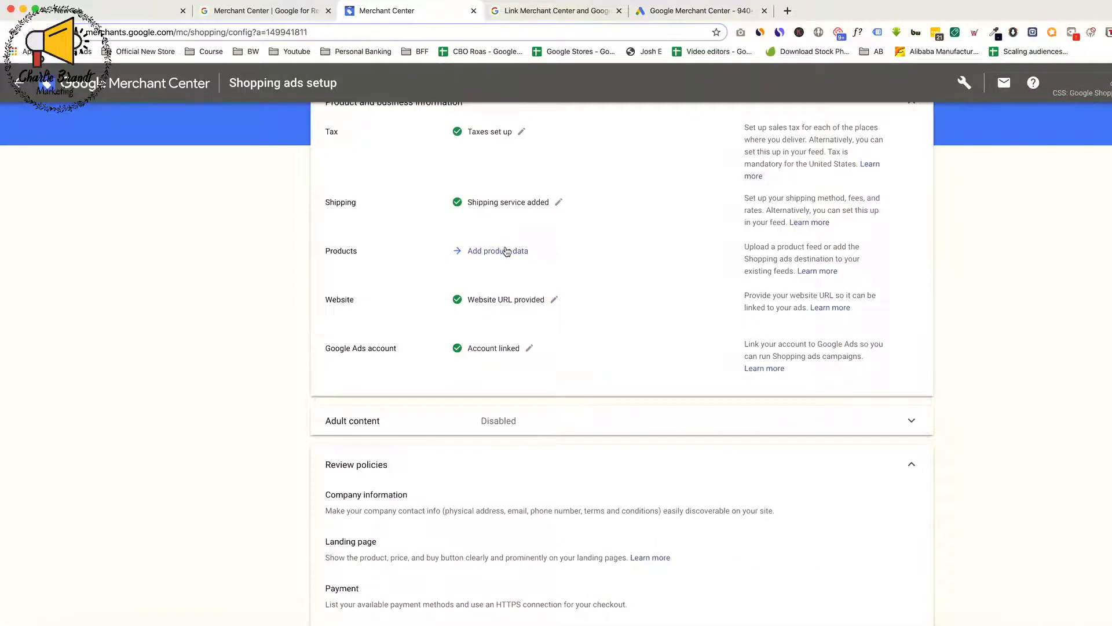
scroll(506, 251, "up", 2)
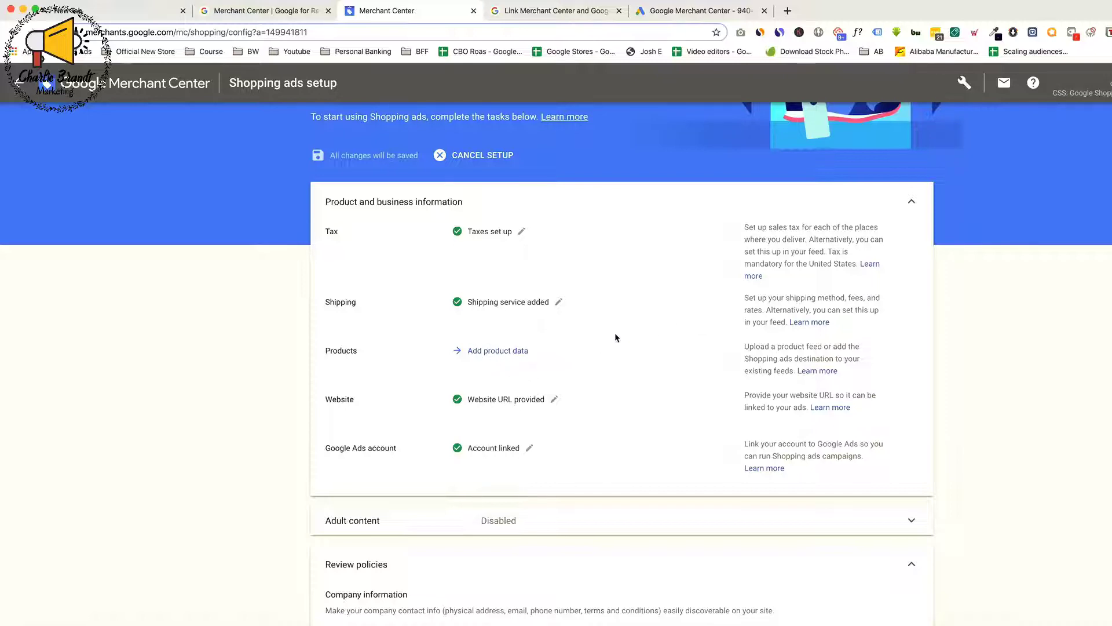
left_click(509, 351)
scroll(454, 298, "up", 2)
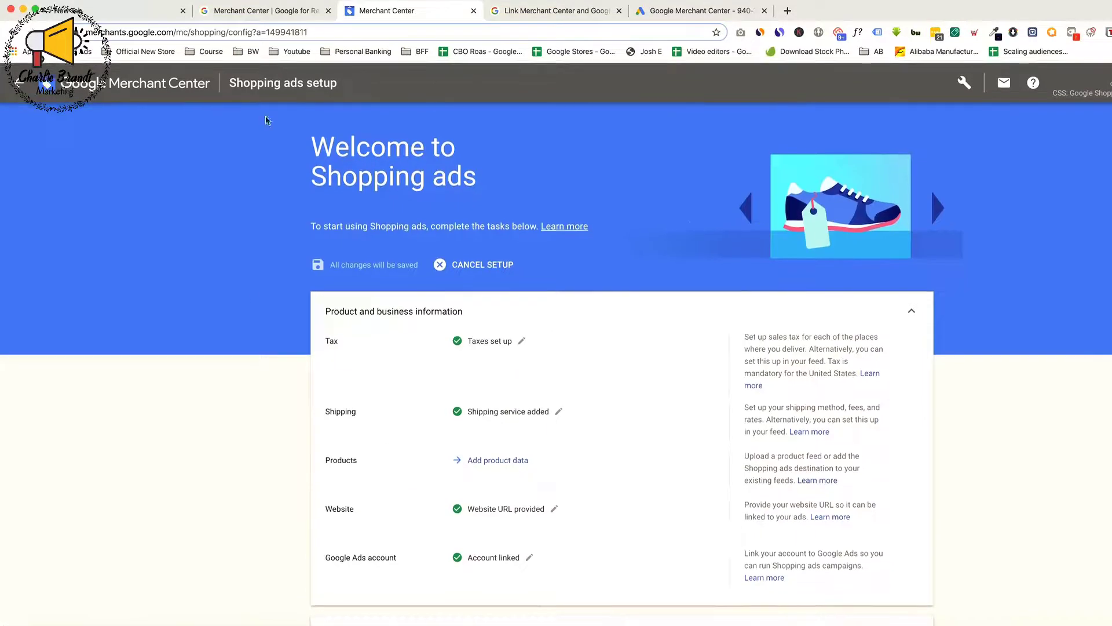
scroll(440, 420, "down", 3)
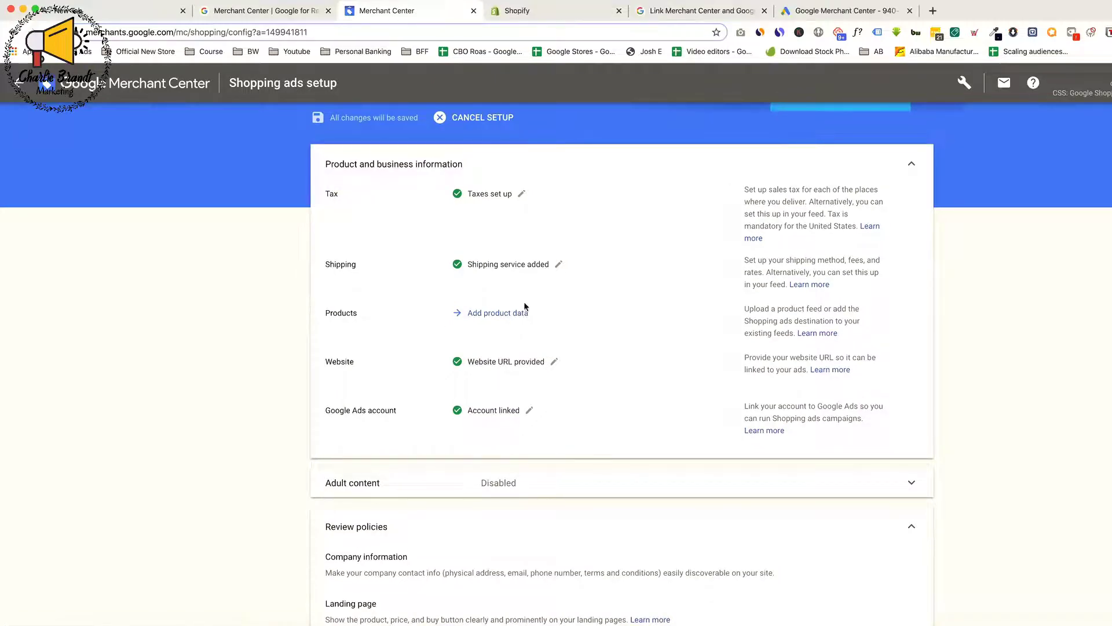
left_click(510, 11)
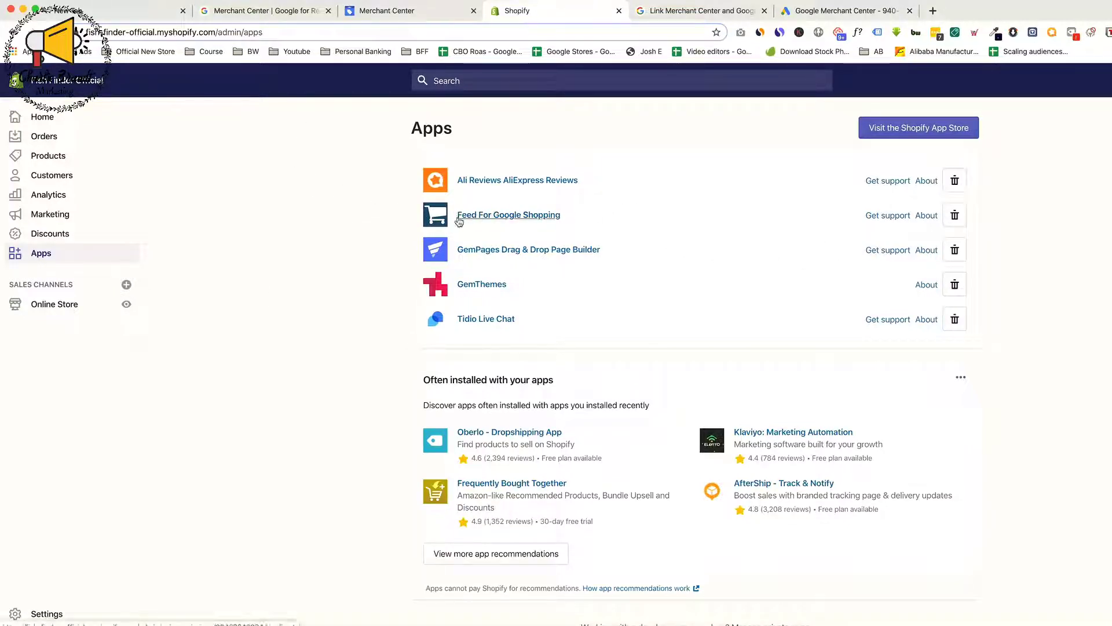
left_click(425, 9)
scroll(418, 302, "down", 2)
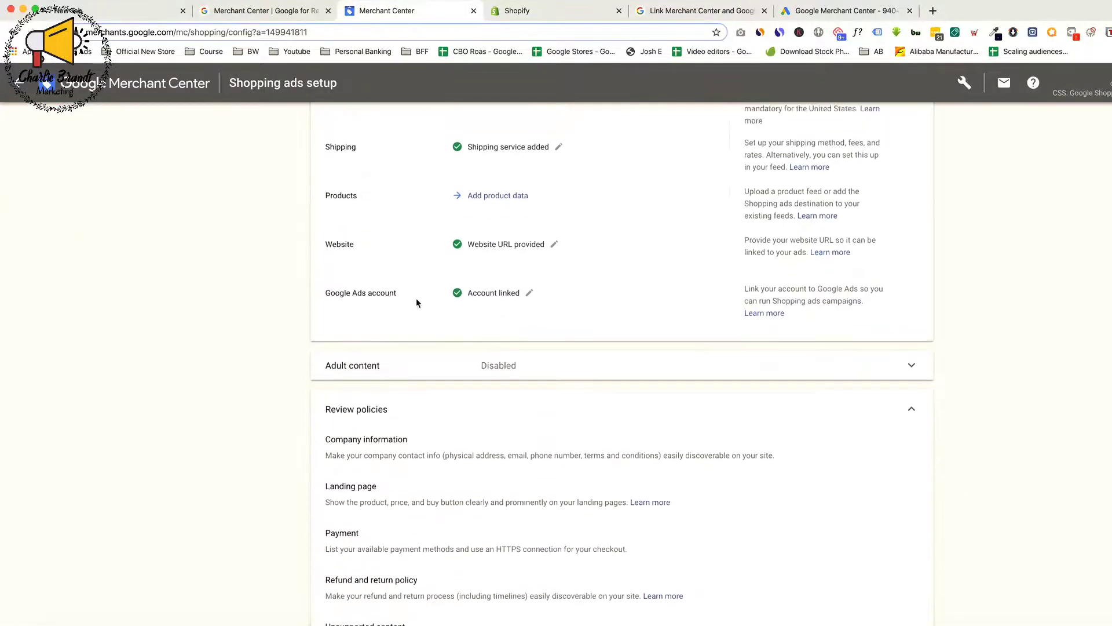
scroll(417, 302, "up", 5)
scroll(439, 376, "down", 2)
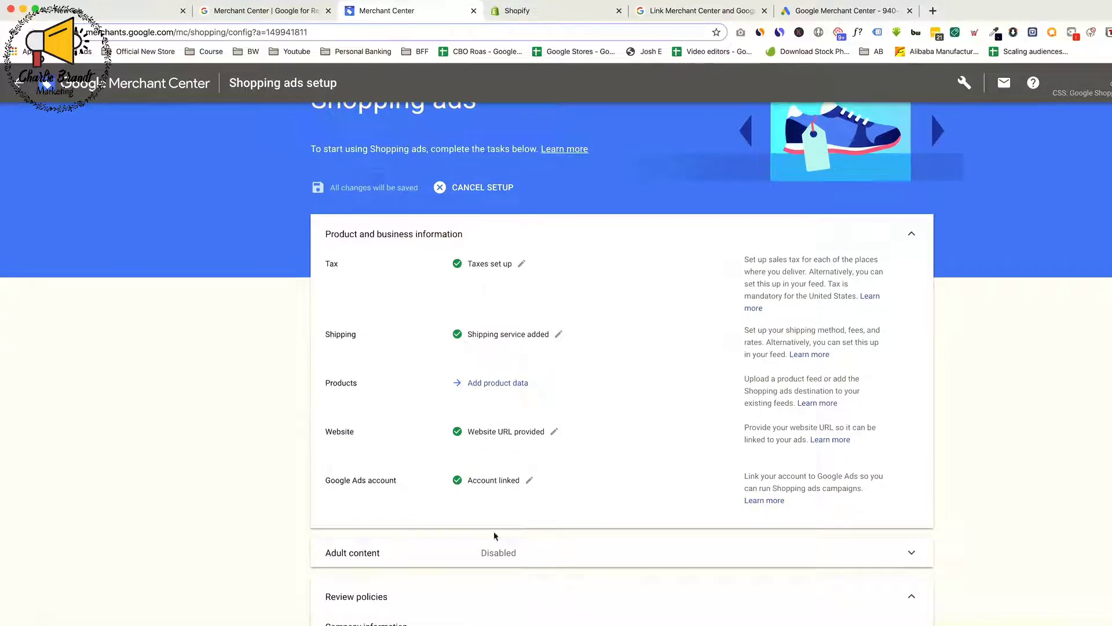
scroll(329, 426, "down", 2)
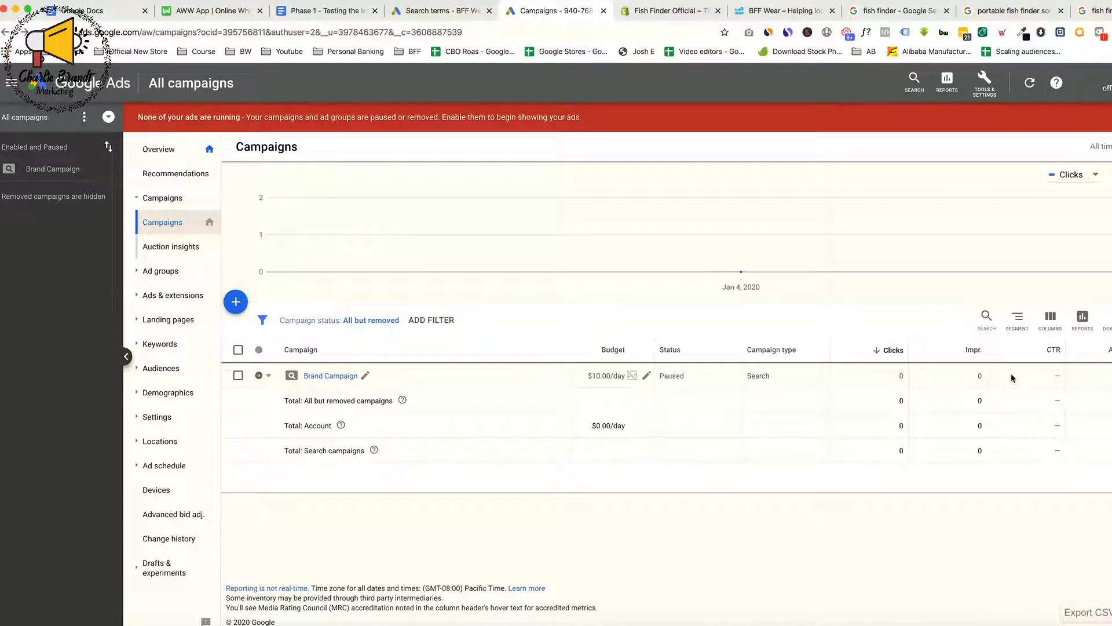
In the Google Ads account, search for "conversion" and open the Conversions page
left_click(913, 84)
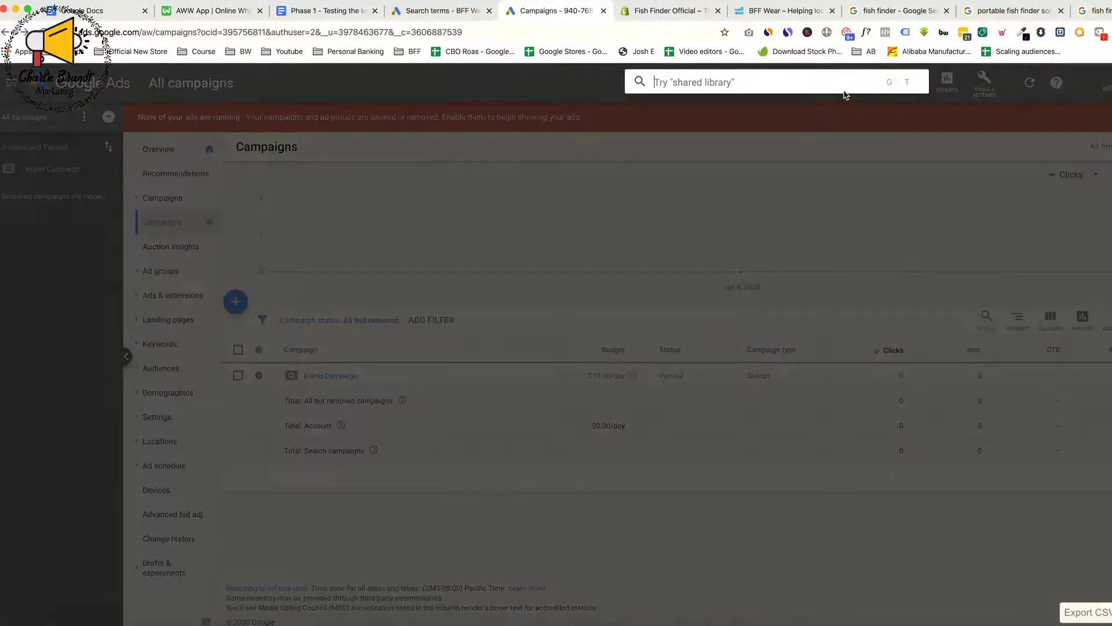
type("conversio")
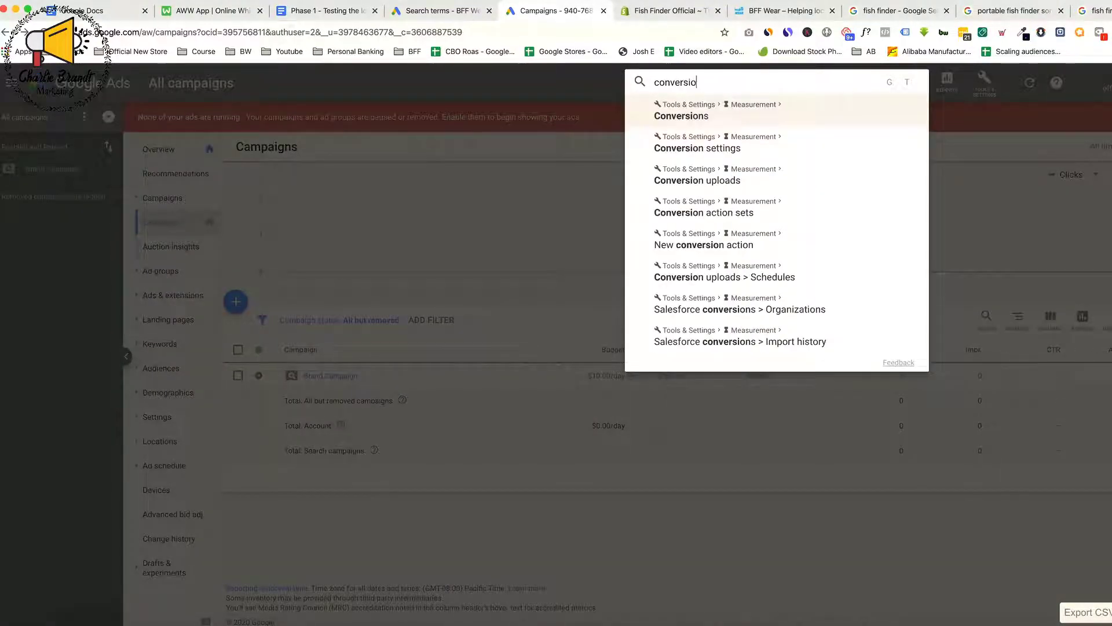
type("n")
left_click(831, 111)
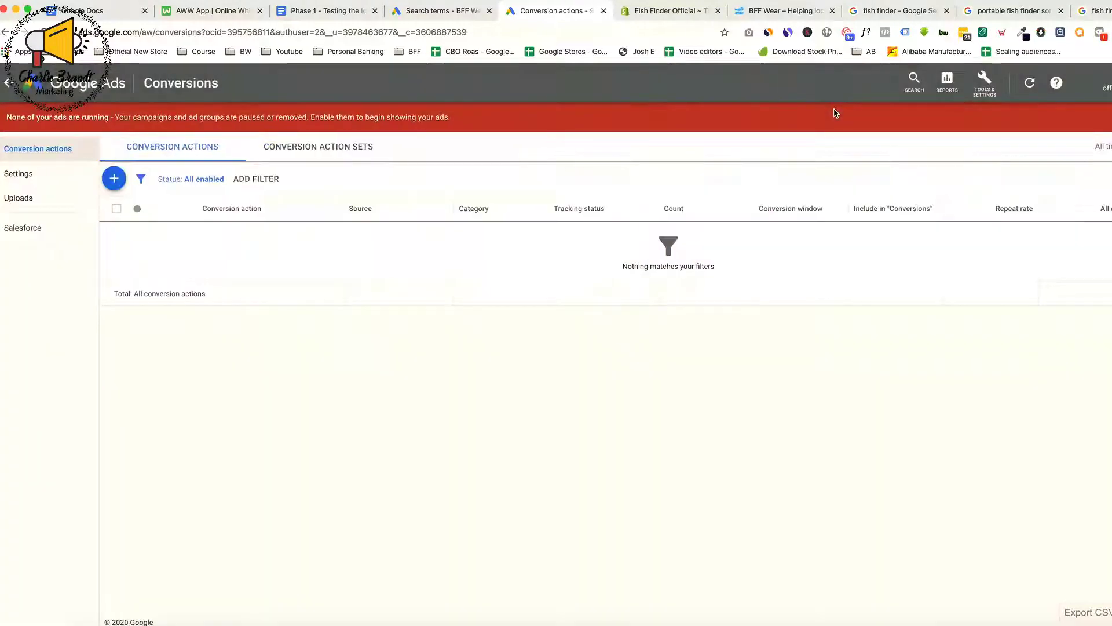
Start a new website conversion action with Purchase as its category
left_click(114, 179)
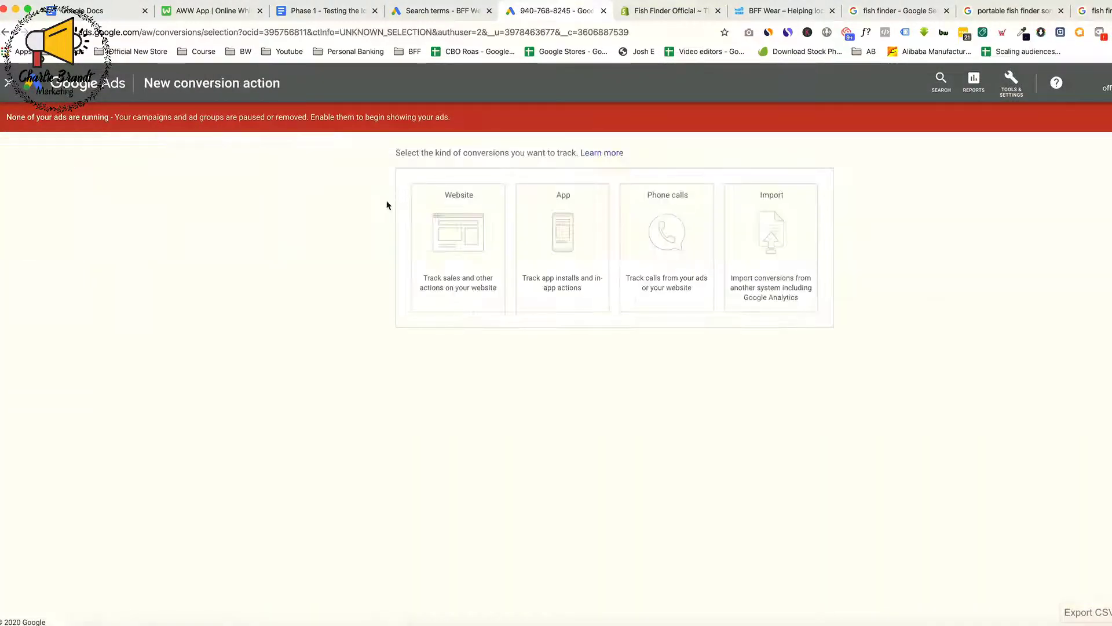
left_click(475, 230)
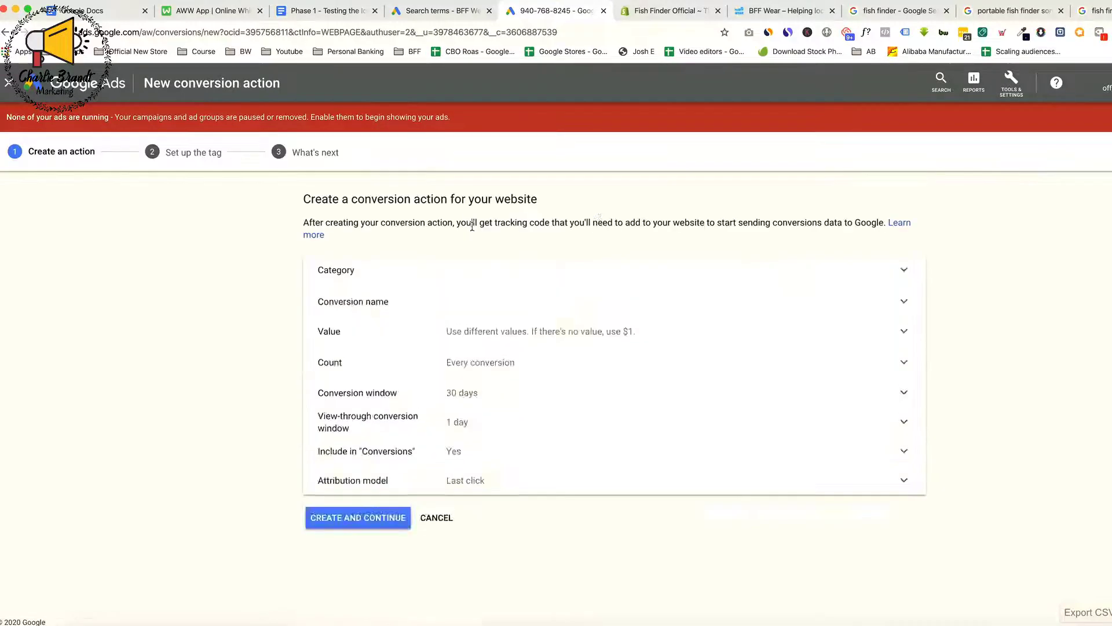
left_click(454, 297)
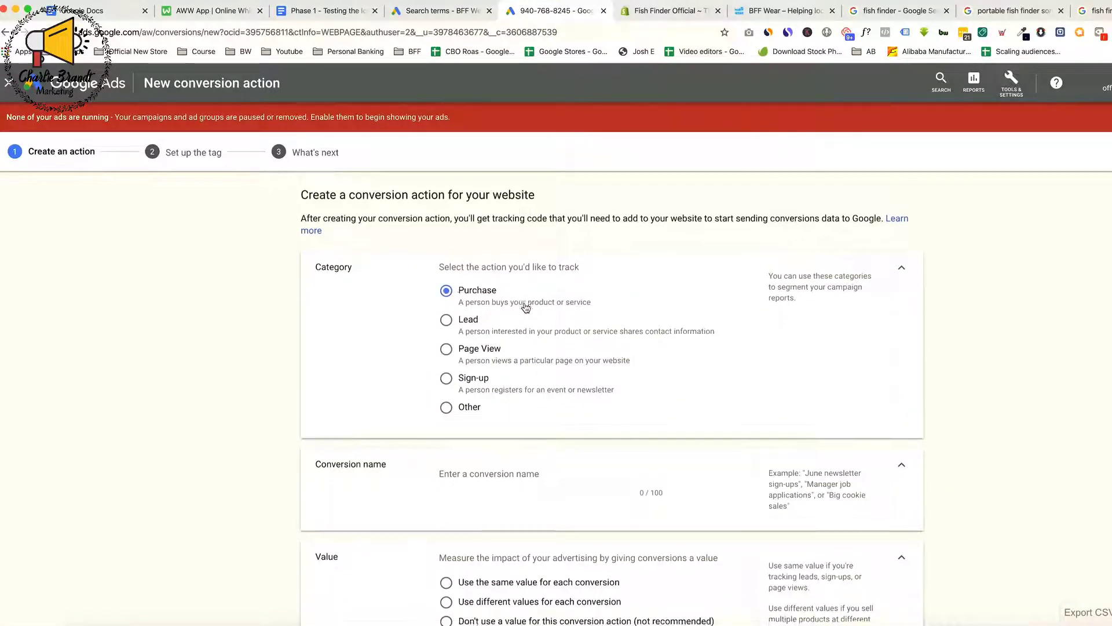
Name the conversion action "Conversions Purchase 1"
scroll(510, 290, "down", 4)
left_click(488, 269)
type("C")
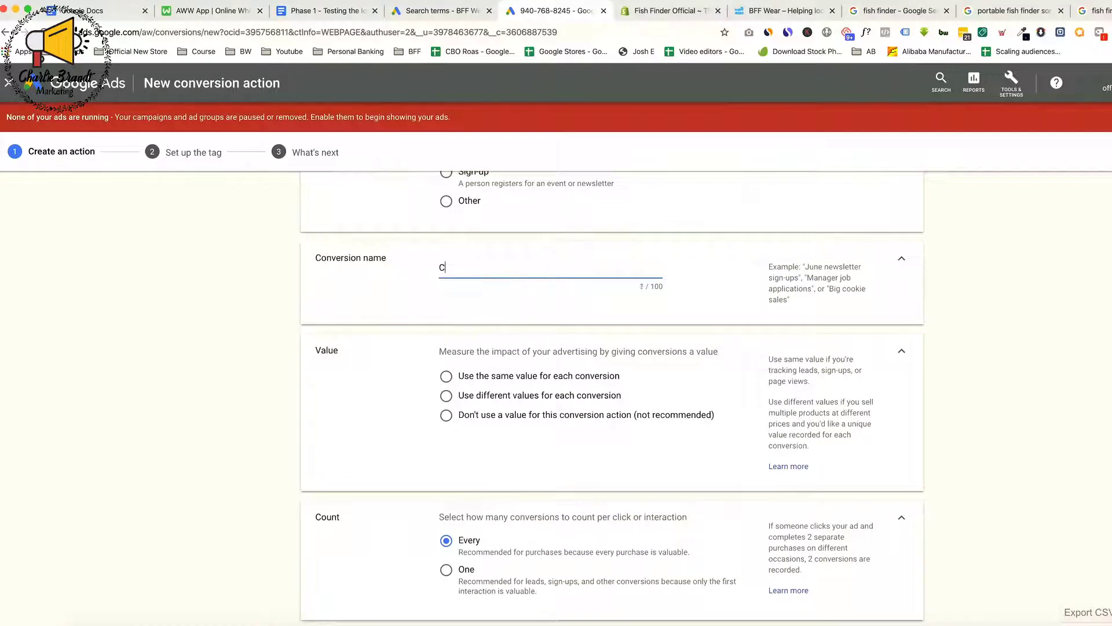
type("onversions Purchase 1")
left_click(293, 343)
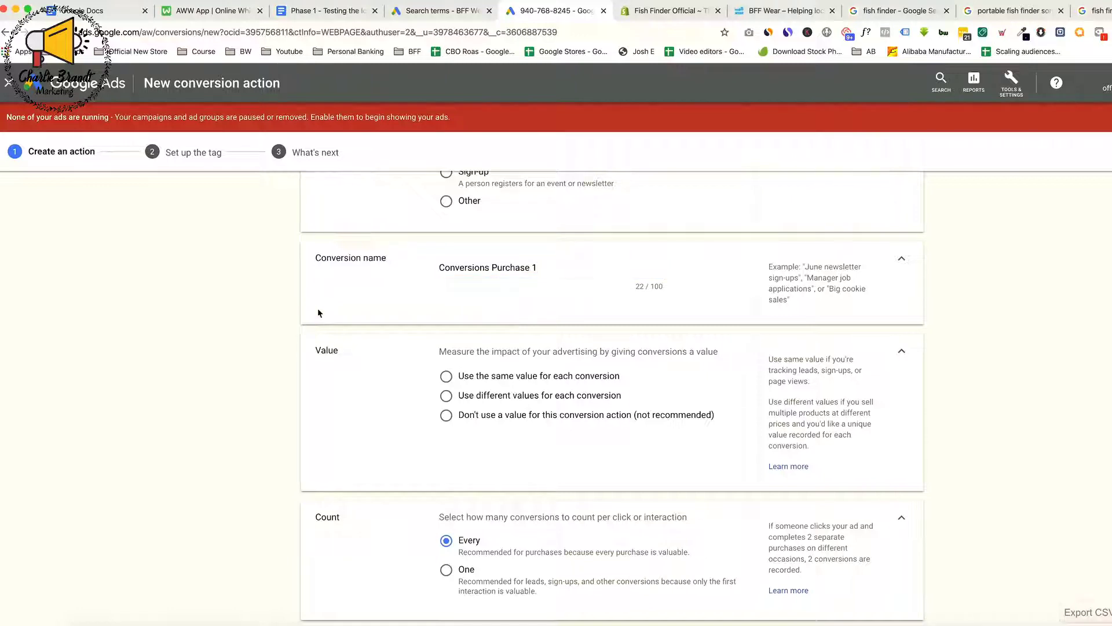
scroll(444, 348, "down", 1)
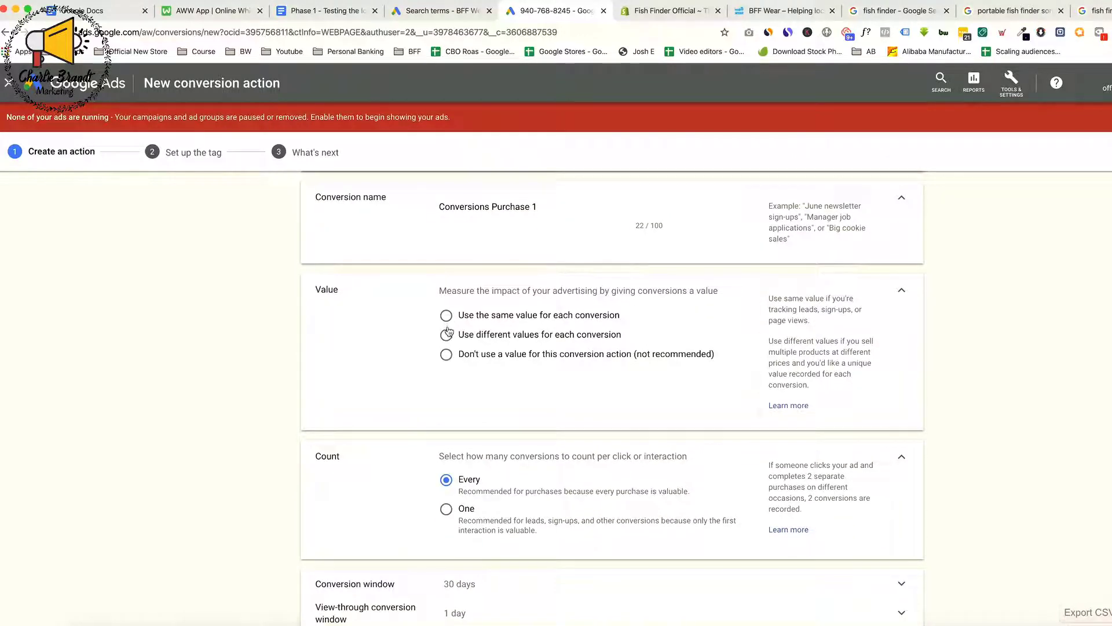
Use different values for each conversion with the default of 1 US dollar, and create the conversion action
left_click(447, 336)
scroll(537, 377, "down", 1)
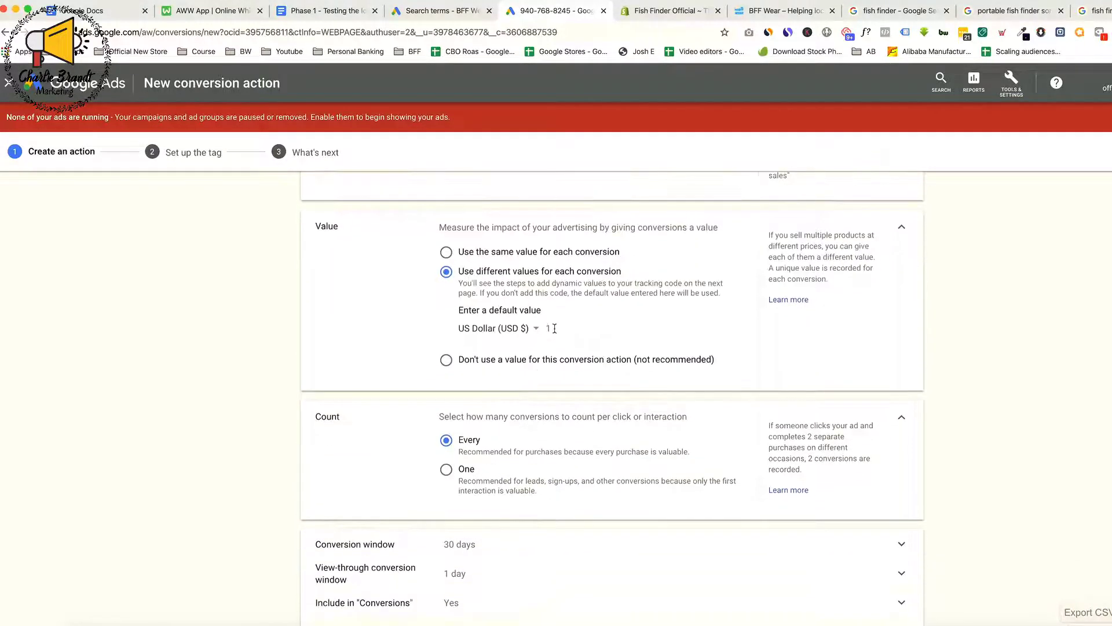
scroll(557, 345, "down", 1)
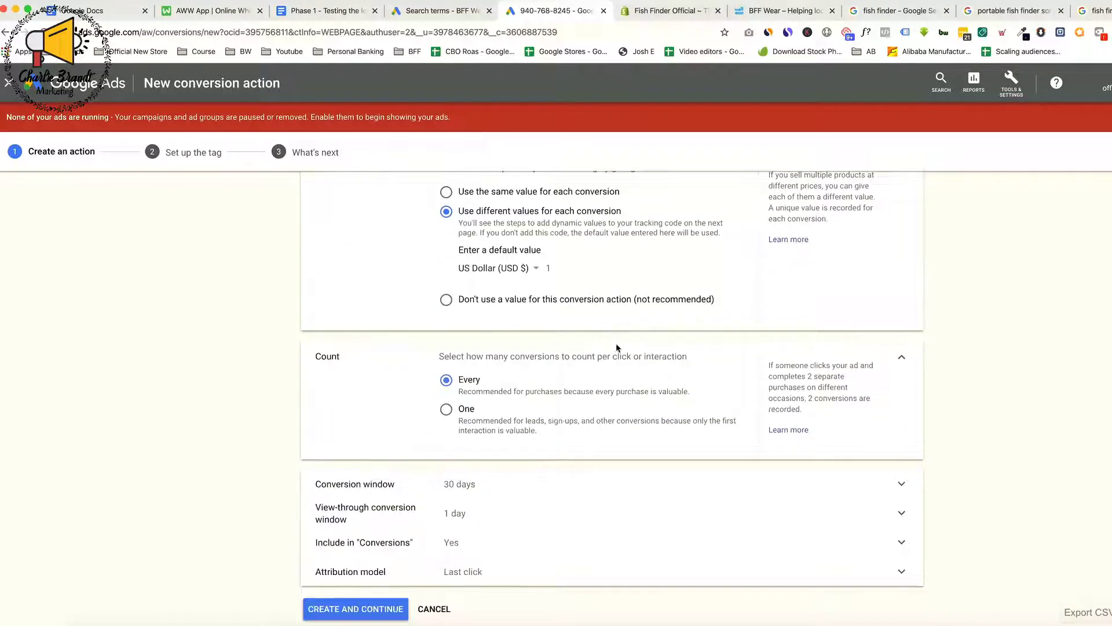
scroll(611, 361, "down", 1)
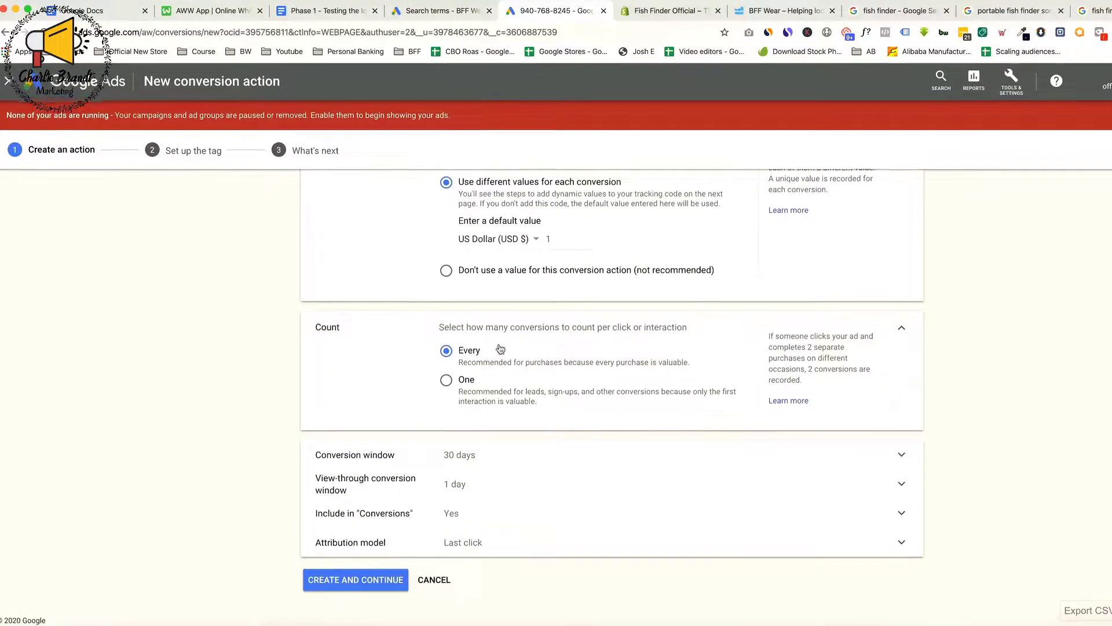
left_click(343, 582)
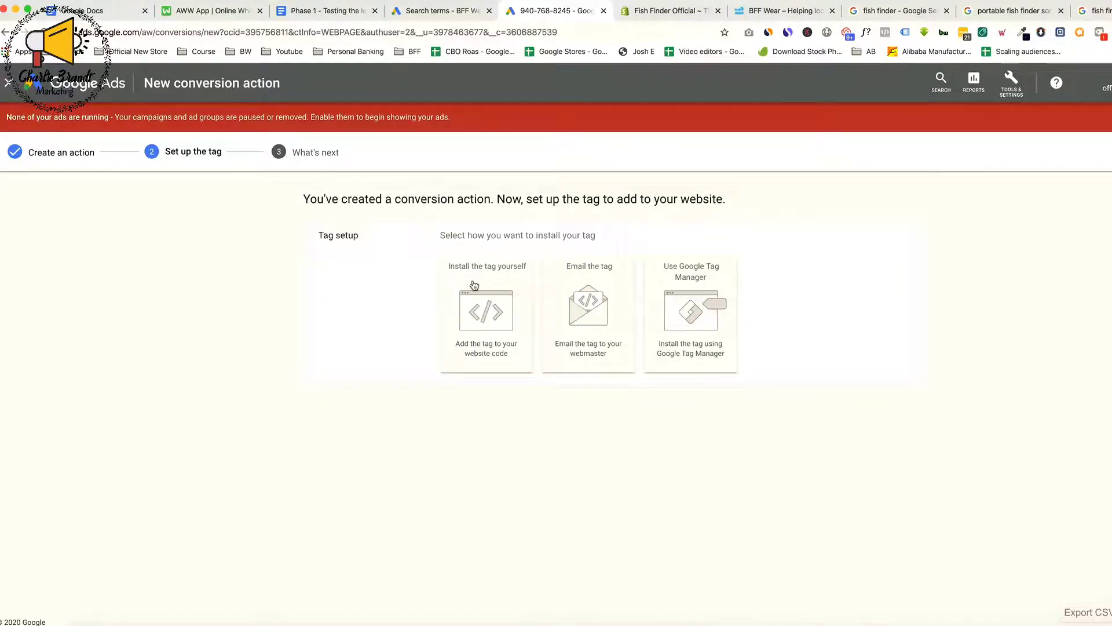
Choose to install the tag yourself and review the global site tag and event snippet sections
left_click(485, 310)
scroll(577, 351, "down", 3)
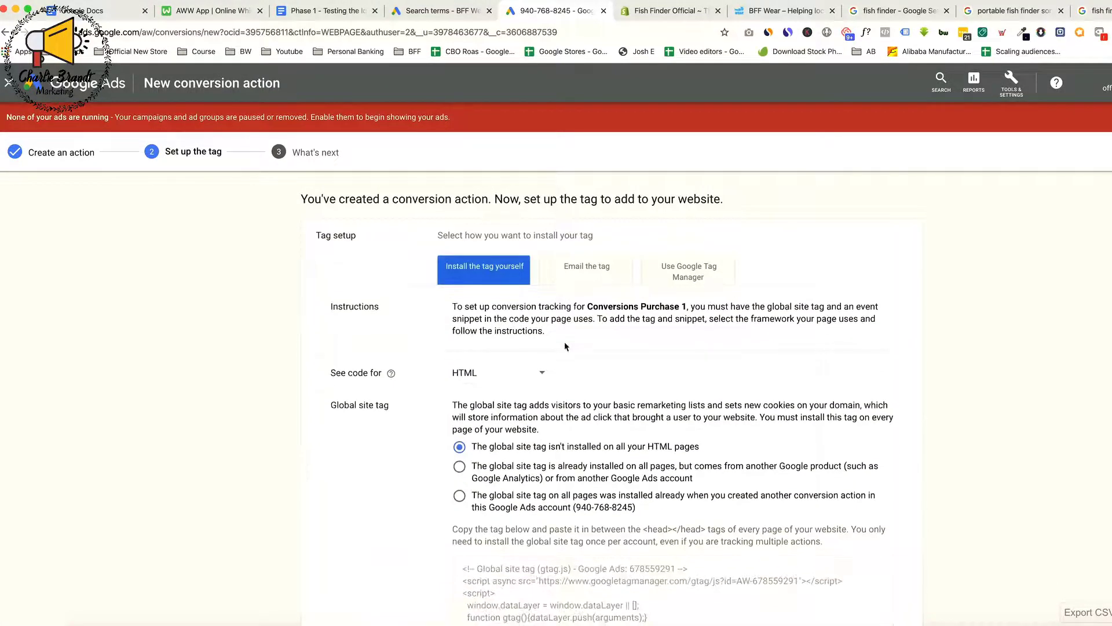
scroll(538, 263, "down", 3)
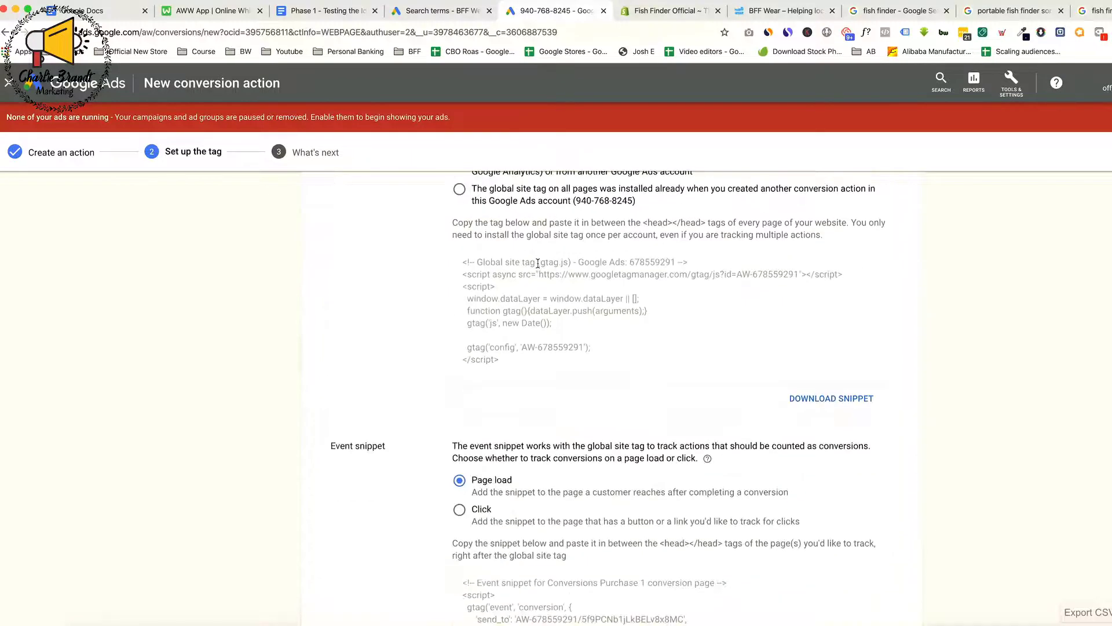
scroll(597, 301, "down", 1)
scroll(597, 301, "down", 2)
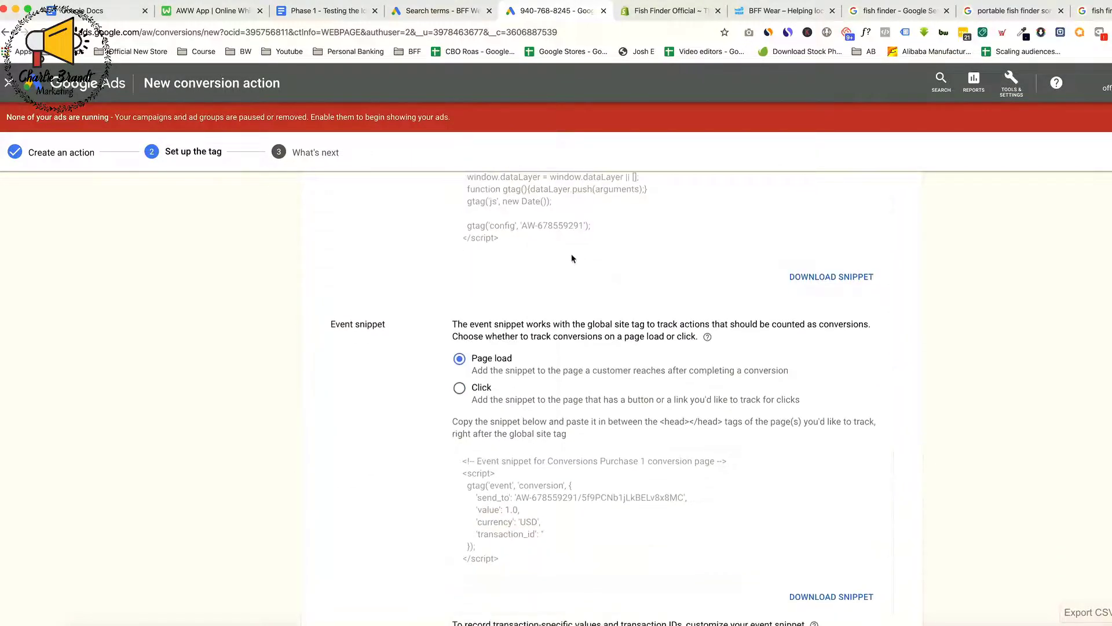
scroll(571, 256, "up", 3)
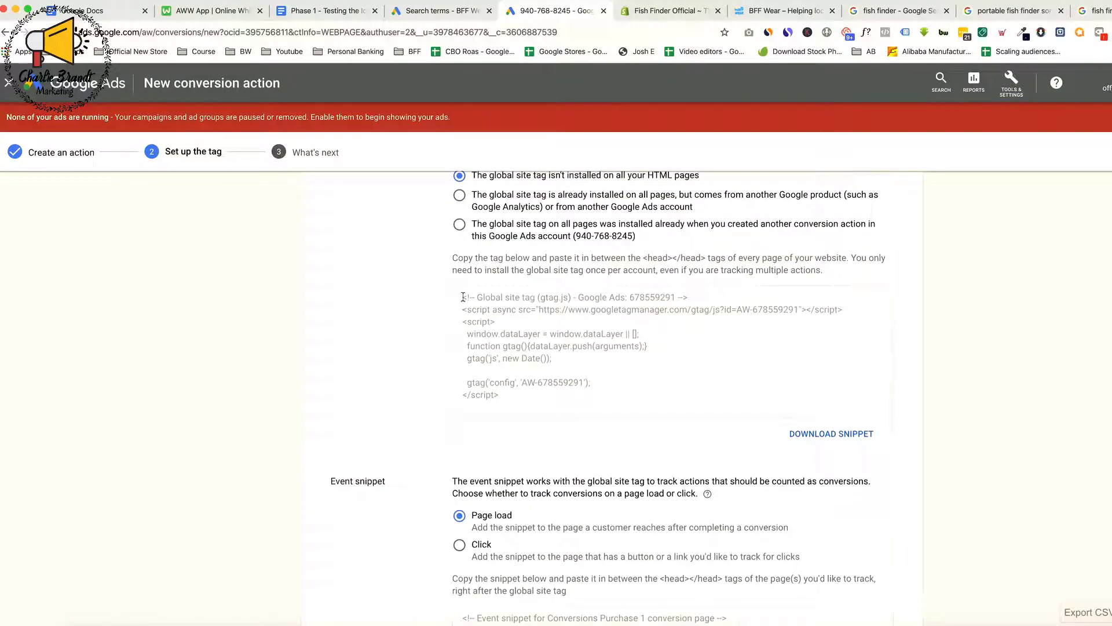
Copy the complete global site tag code from the tag setup instructions
left_click_drag(463, 297, 575, 398)
scroll(521, 406, "down", 4)
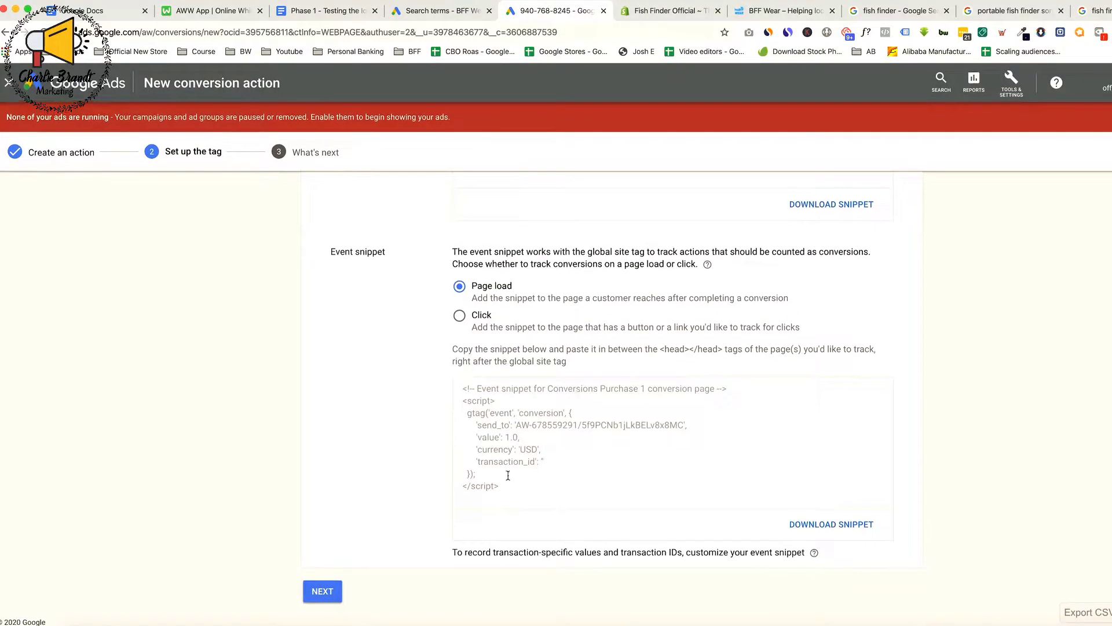
left_click_drag(508, 476, 460, 392)
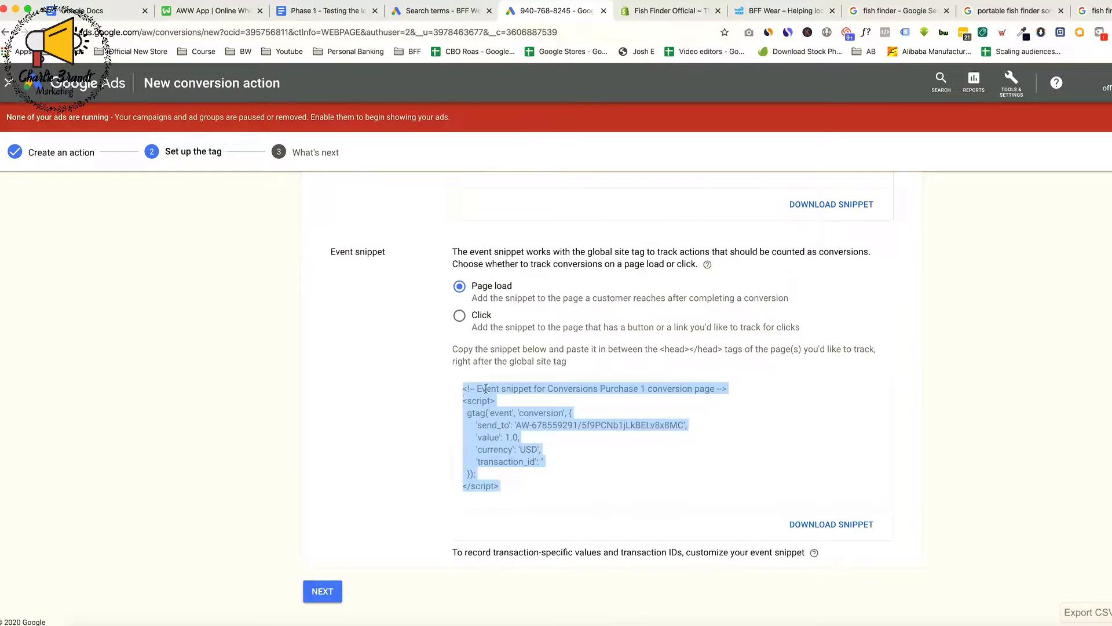
scroll(485, 389, "up", 5)
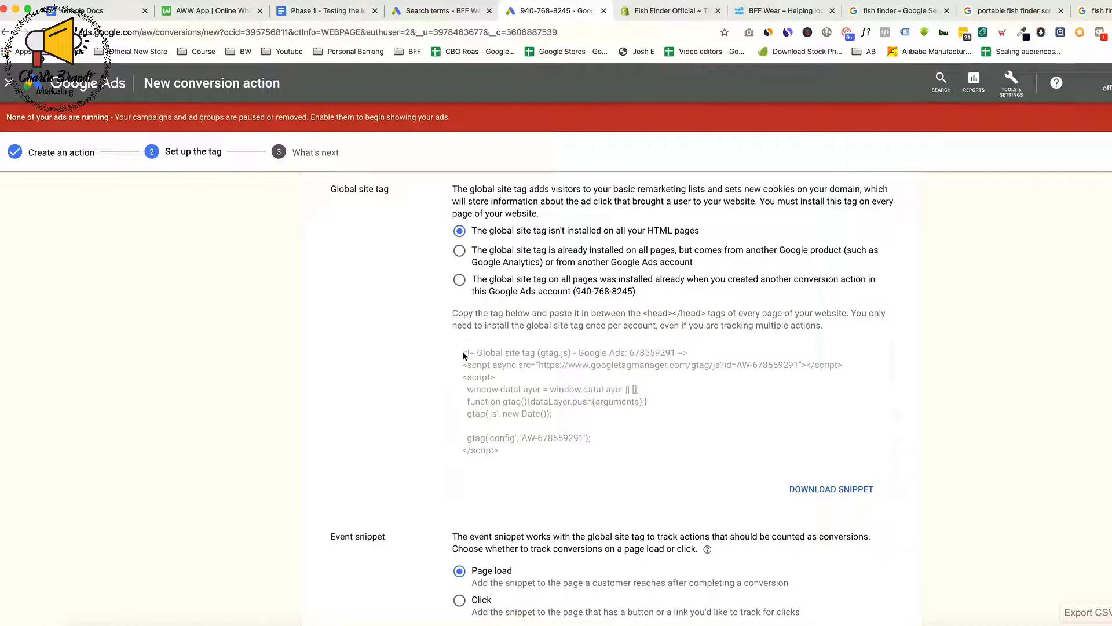
left_click_drag(464, 355, 500, 457)
key("super+c")
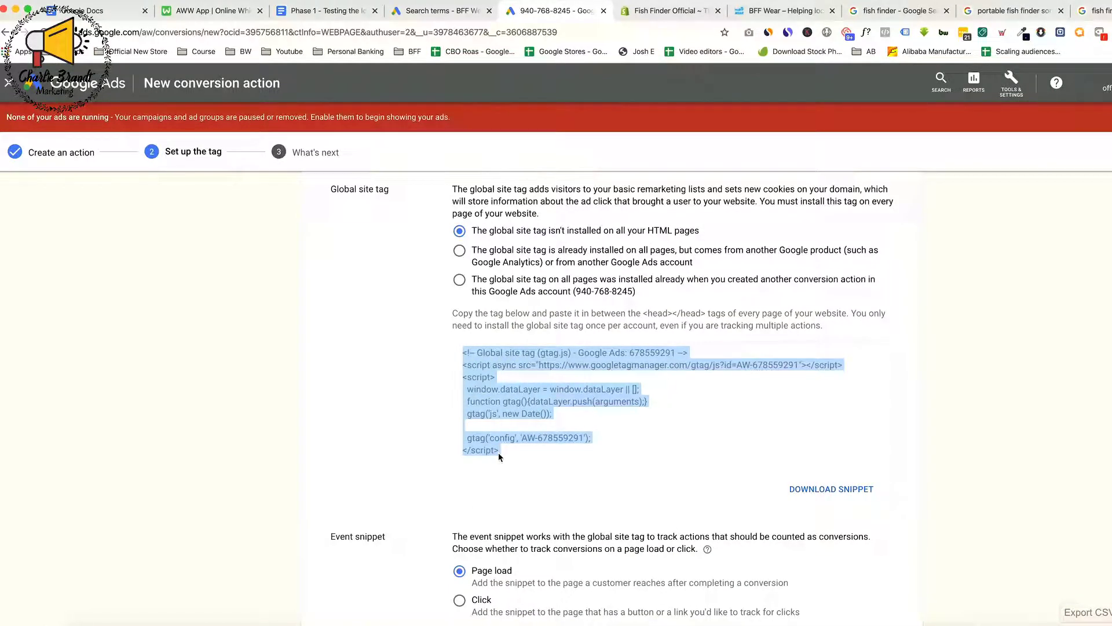
Switch to the Shopify admin and open the theme.liquid layout file in the live GemThemes theme's code
left_click(666, 19)
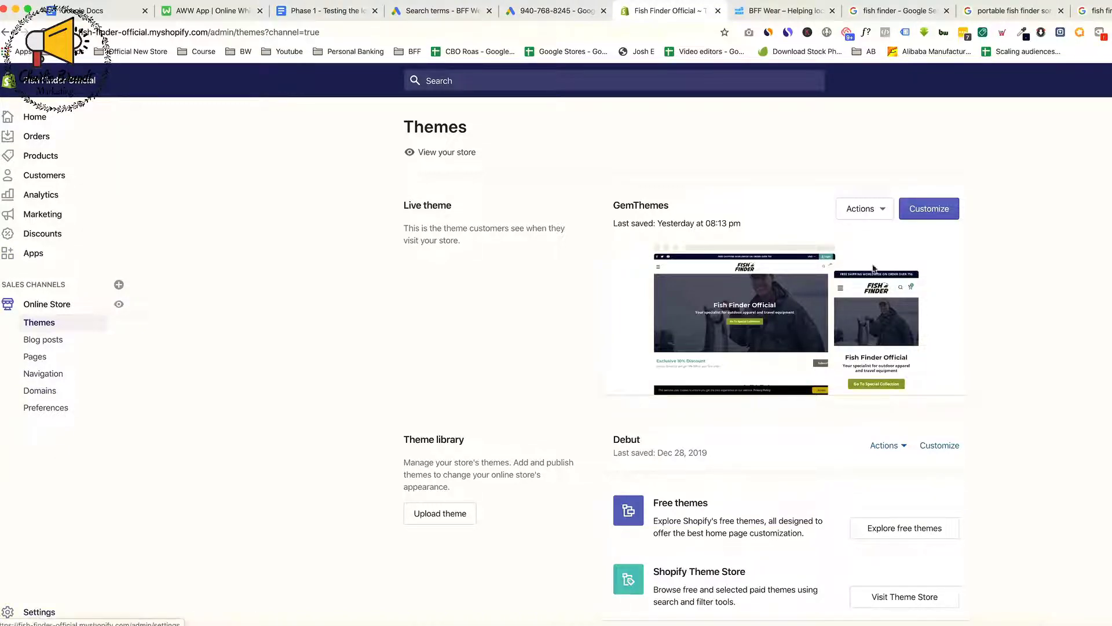
left_click(872, 214)
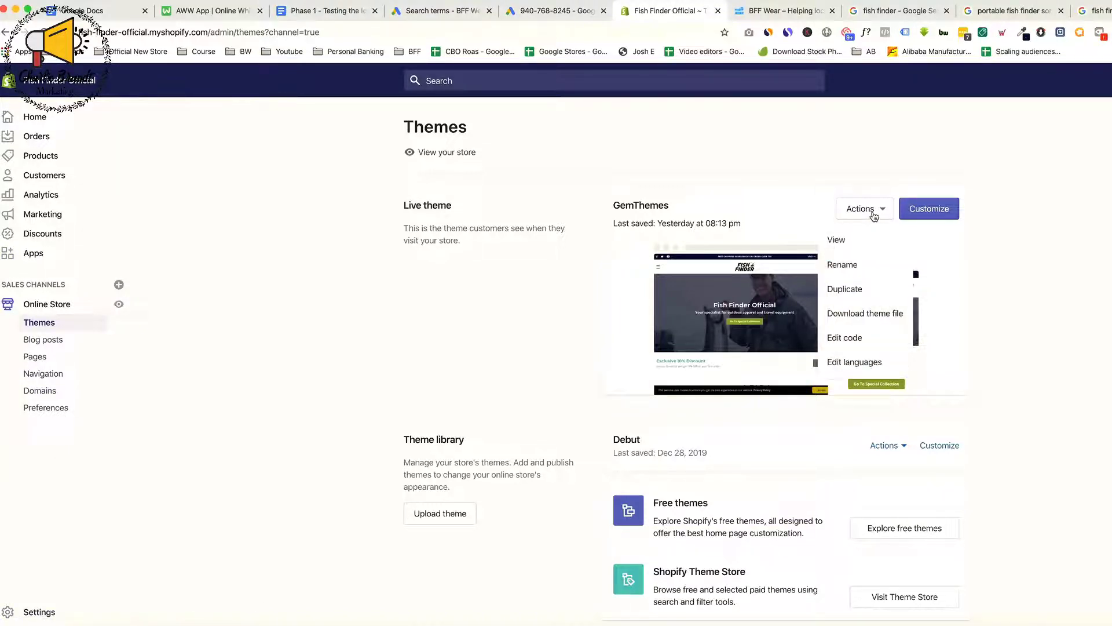
left_click(501, 230)
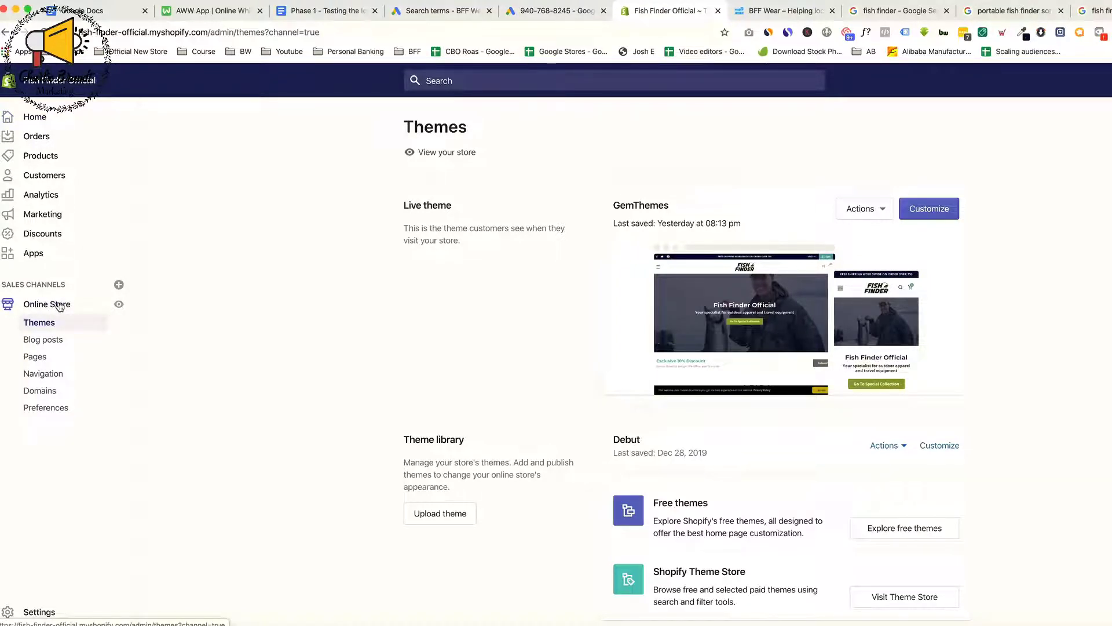
left_click(863, 209)
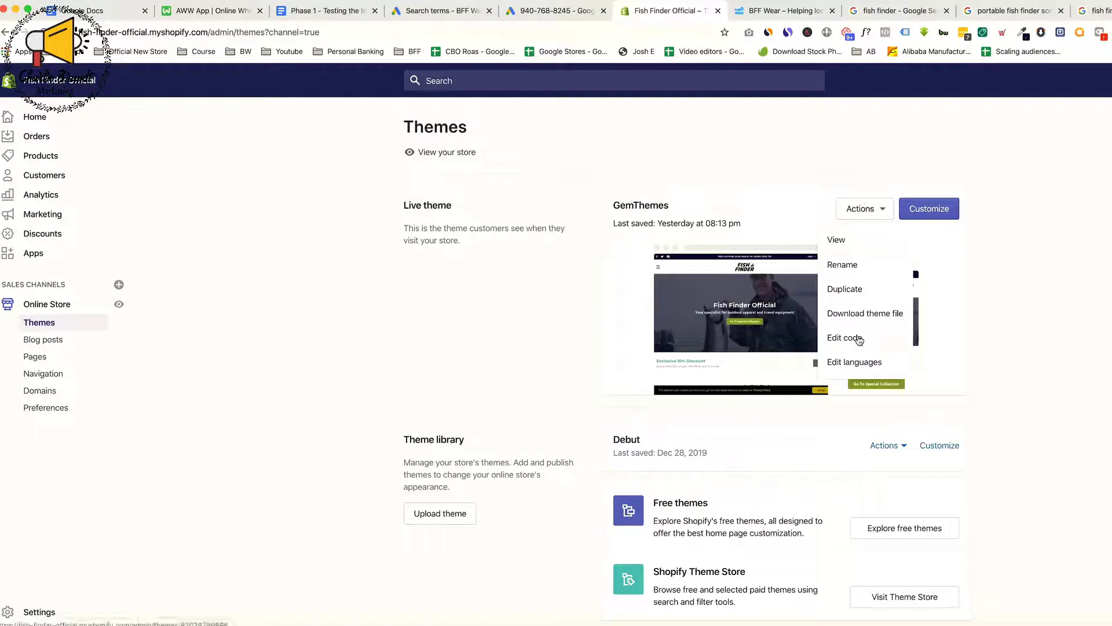
left_click(1050, 305)
left_click(857, 213)
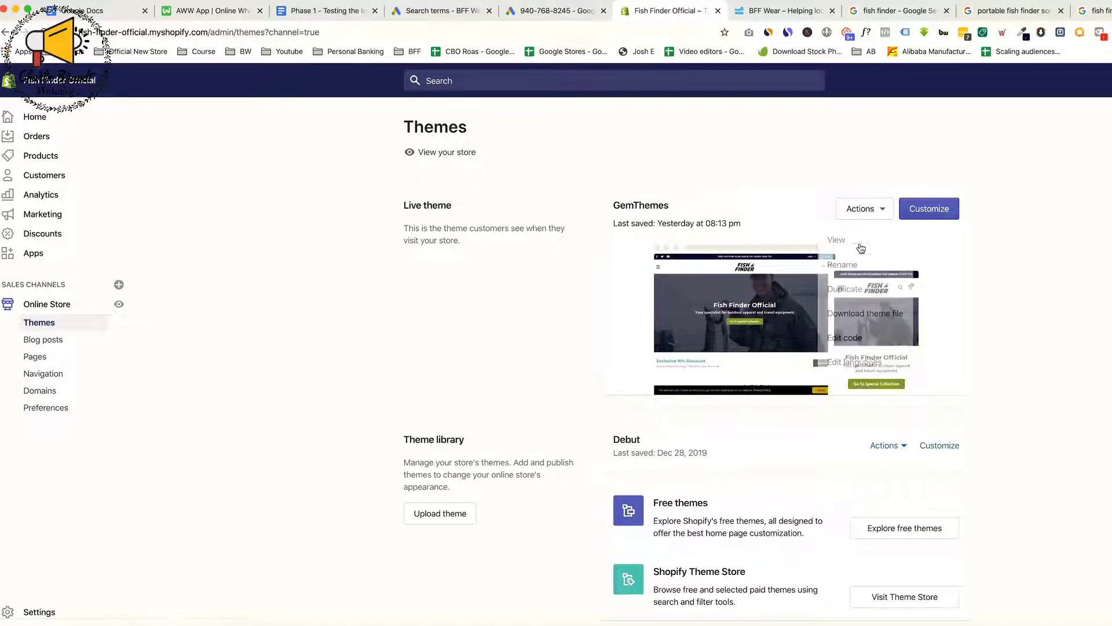
left_click(863, 342)
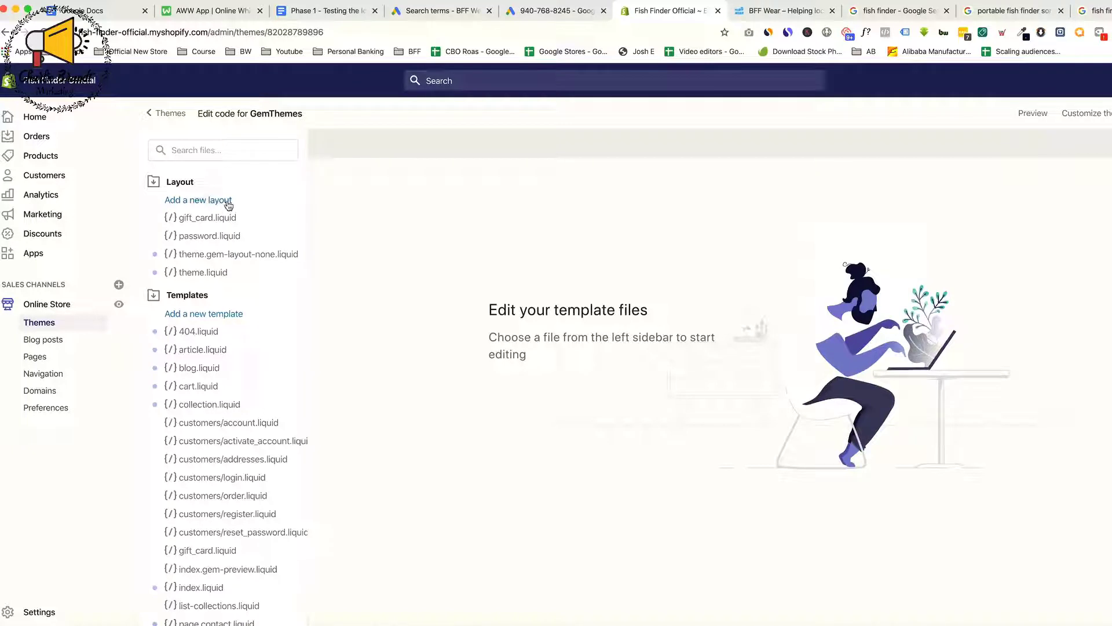
left_click(195, 277)
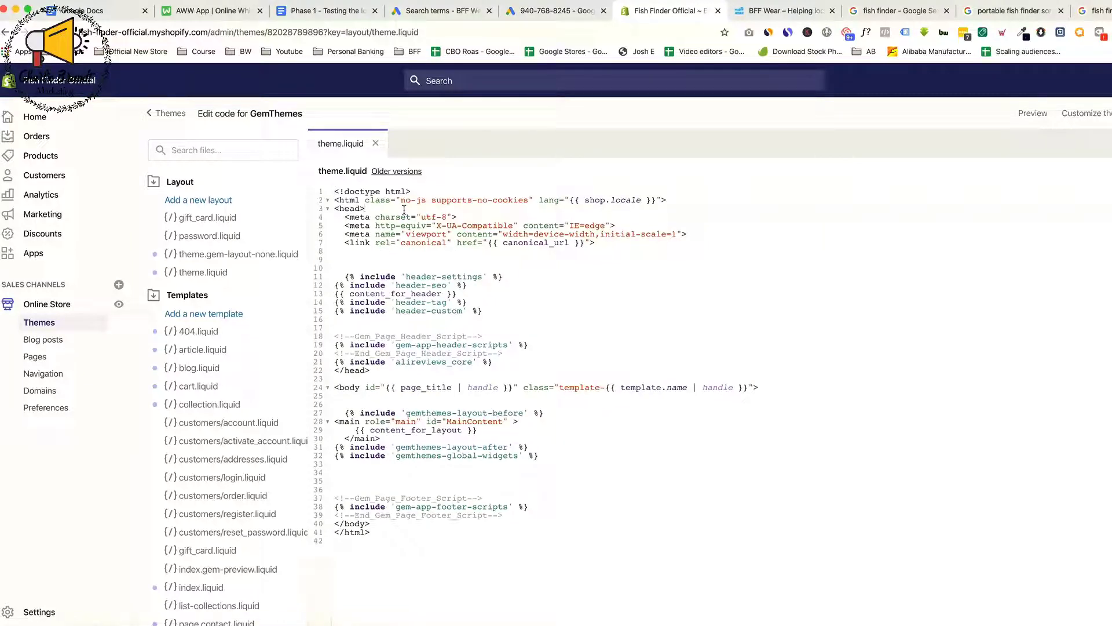
Paste the global site tag directly below the opening head tag in theme.liquid, with blank lines around it
left_click(404, 209)
key("Return")
key("Return")
key("Return")
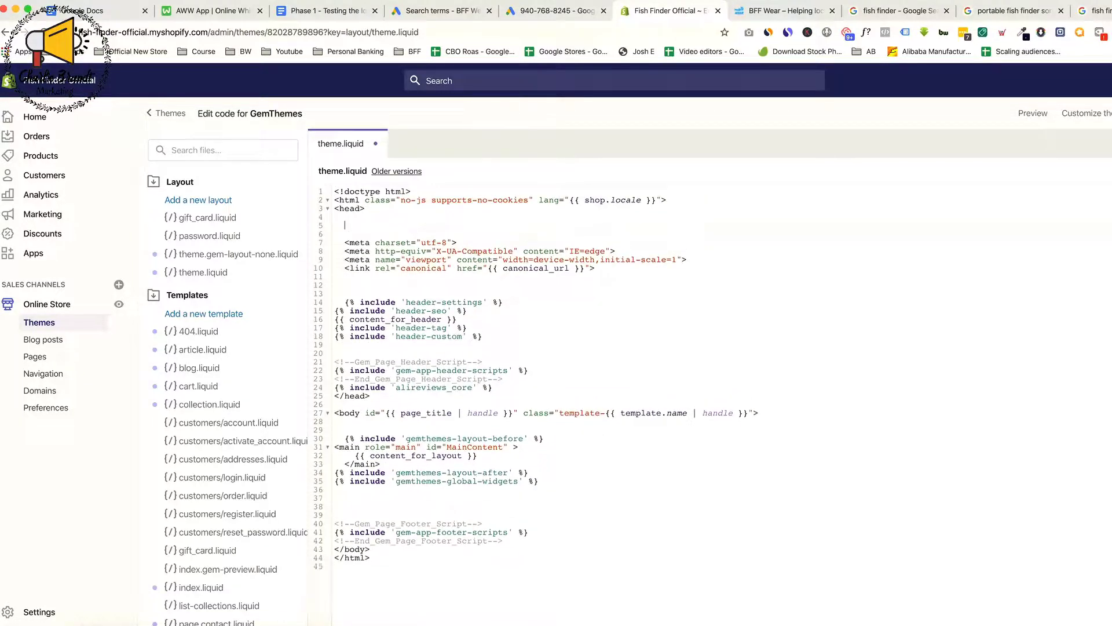
key("Return")
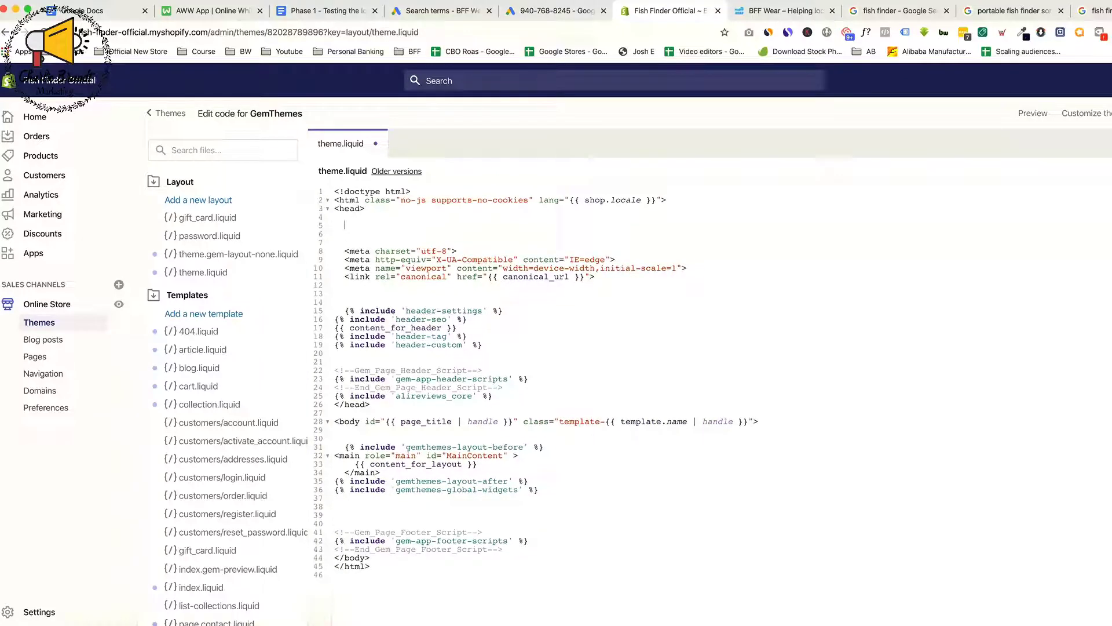
key("super+v")
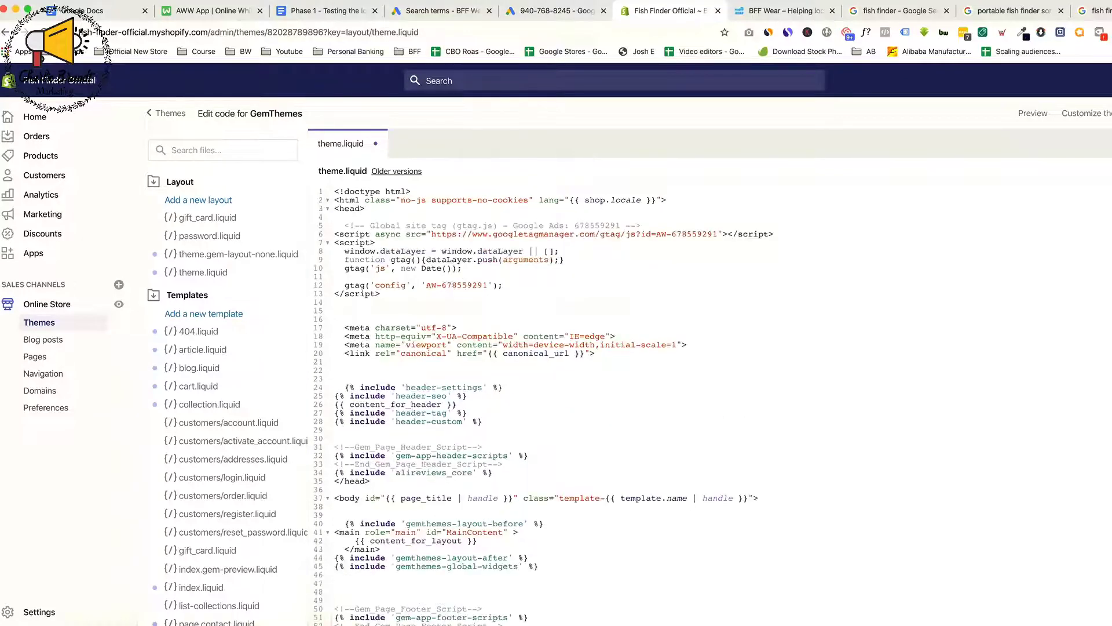
left_click_drag(345, 225, 446, 298)
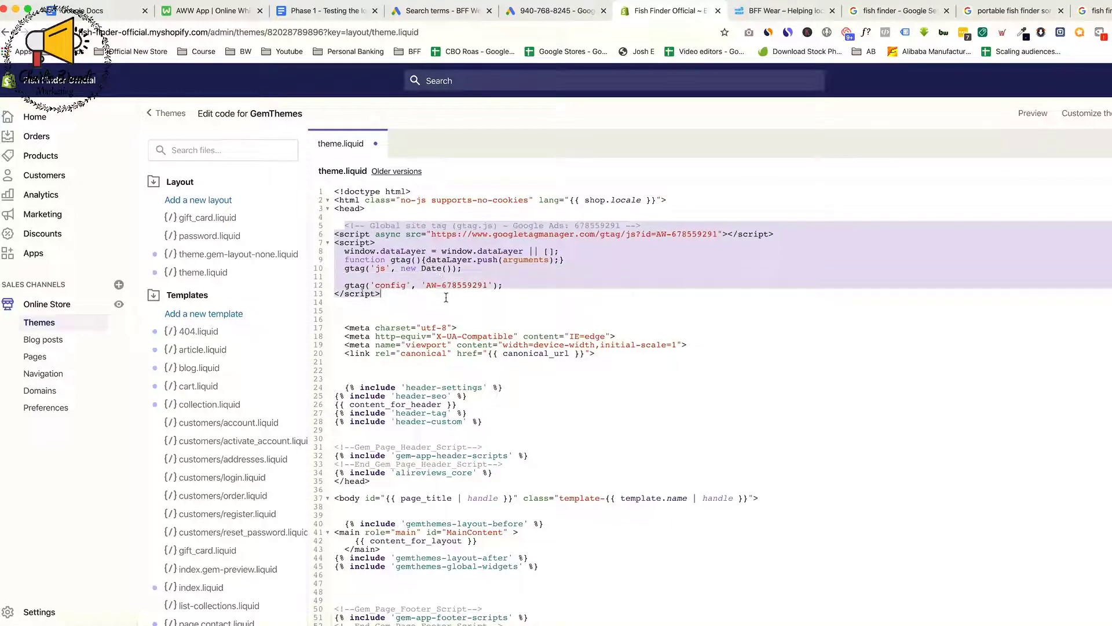
left_click(404, 312)
key("Return")
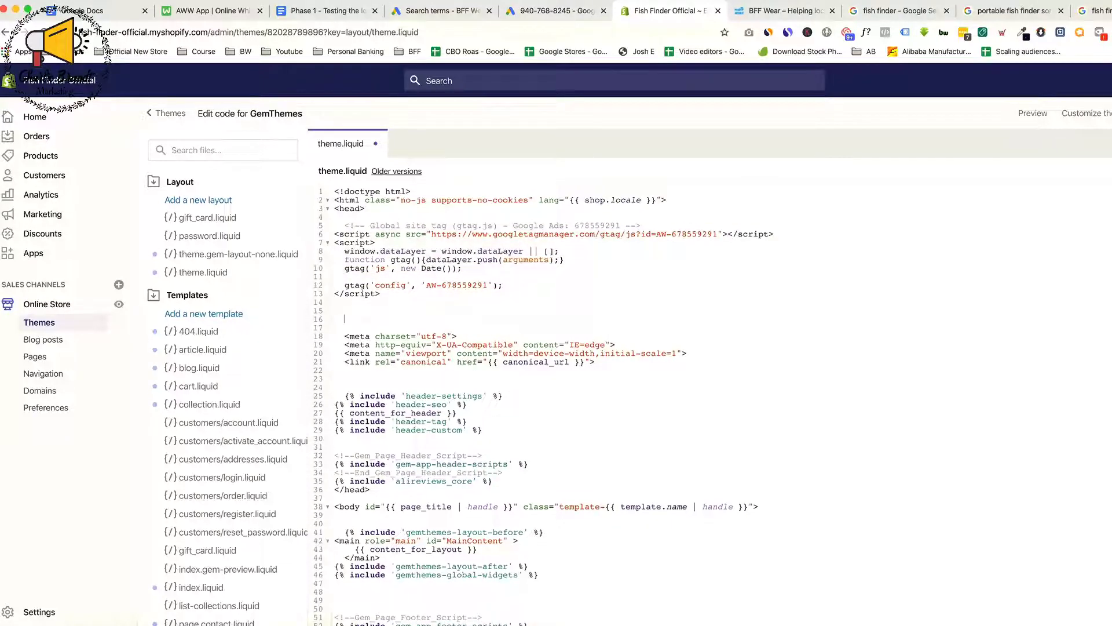
Back in Google Ads, copy the purchase event snippet into a note and place the note window beside the page
left_click(561, 13)
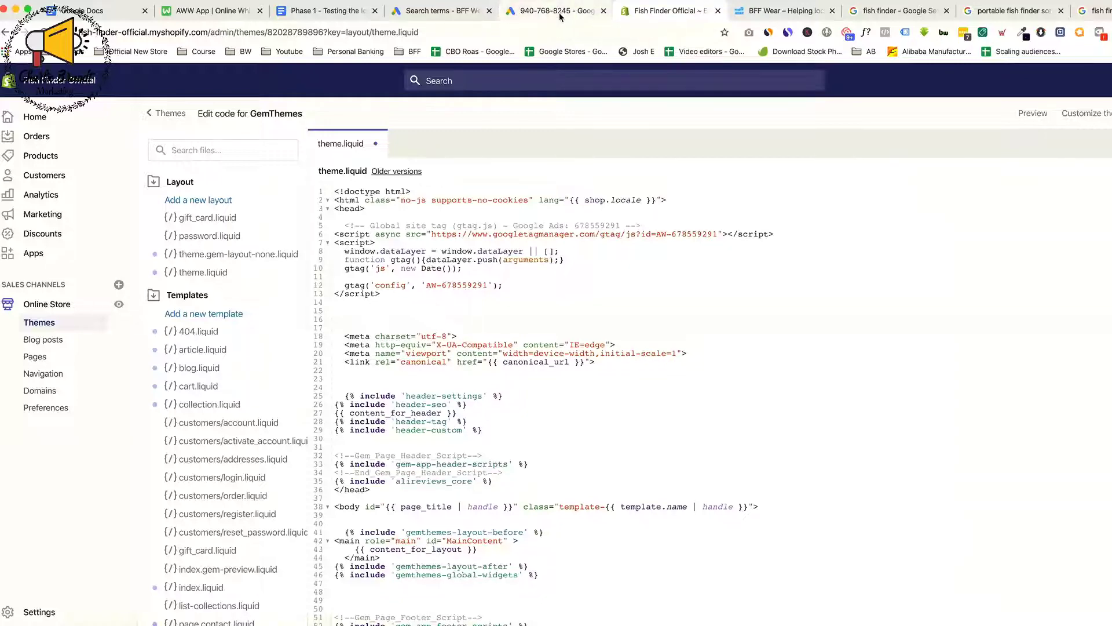
scroll(583, 452, "down", 5)
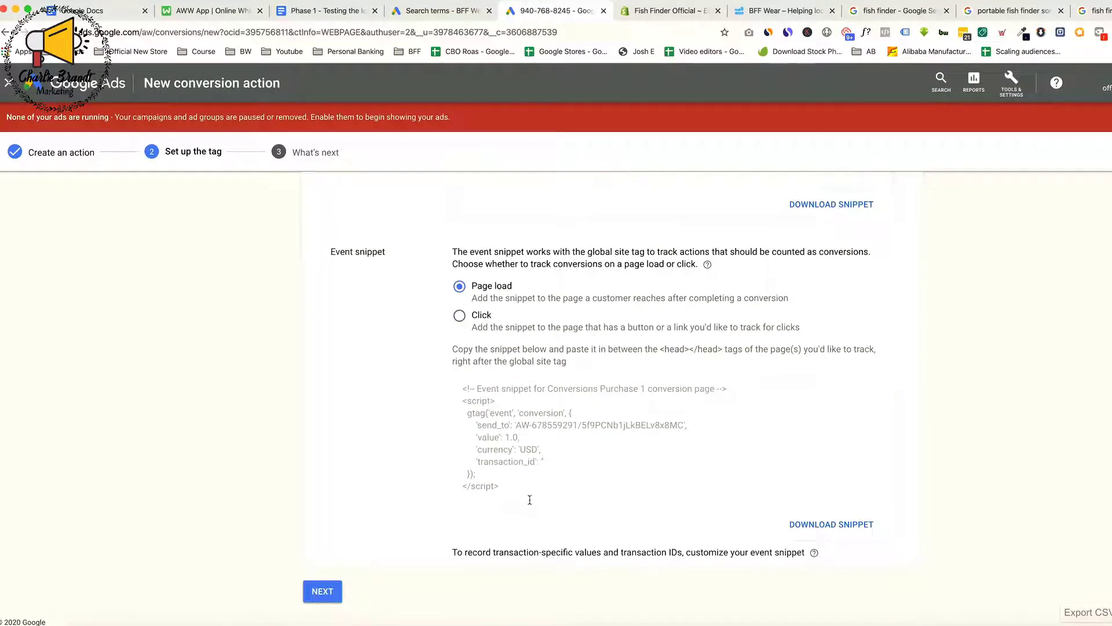
left_click_drag(505, 489, 454, 384)
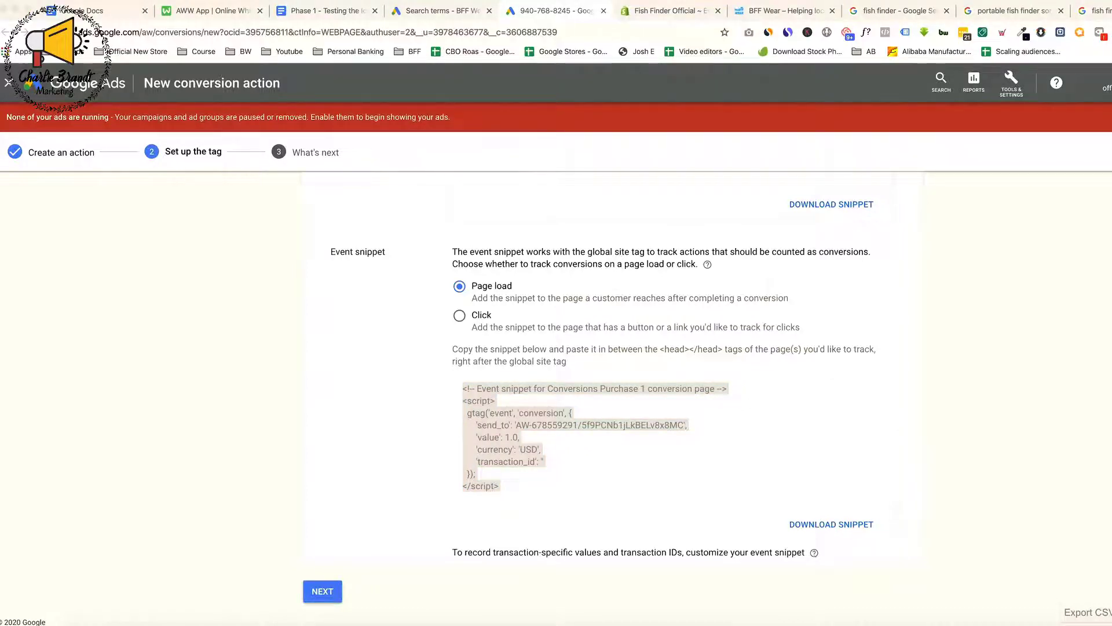
left_click_drag(1111, 108, 892, 109)
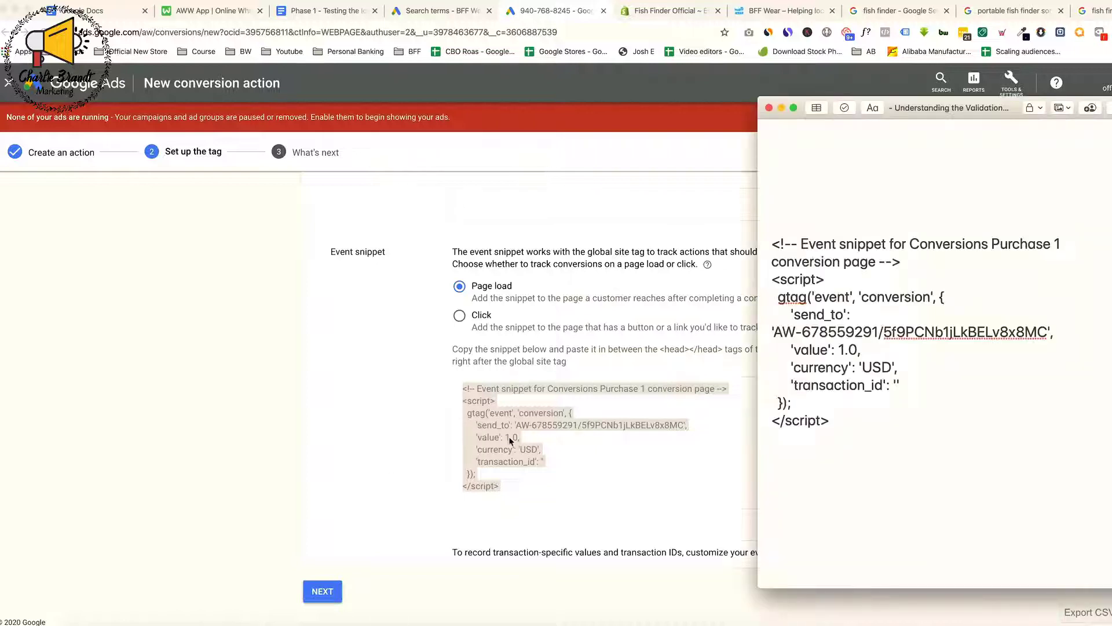
Replace the snippet's value, currency and transaction_id lines with {{ checkout.total_price | money_without_currency }}, 'USD' and '{{ order.order_number }}'
left_click(846, 334)
left_click_drag(792, 350, 903, 384)
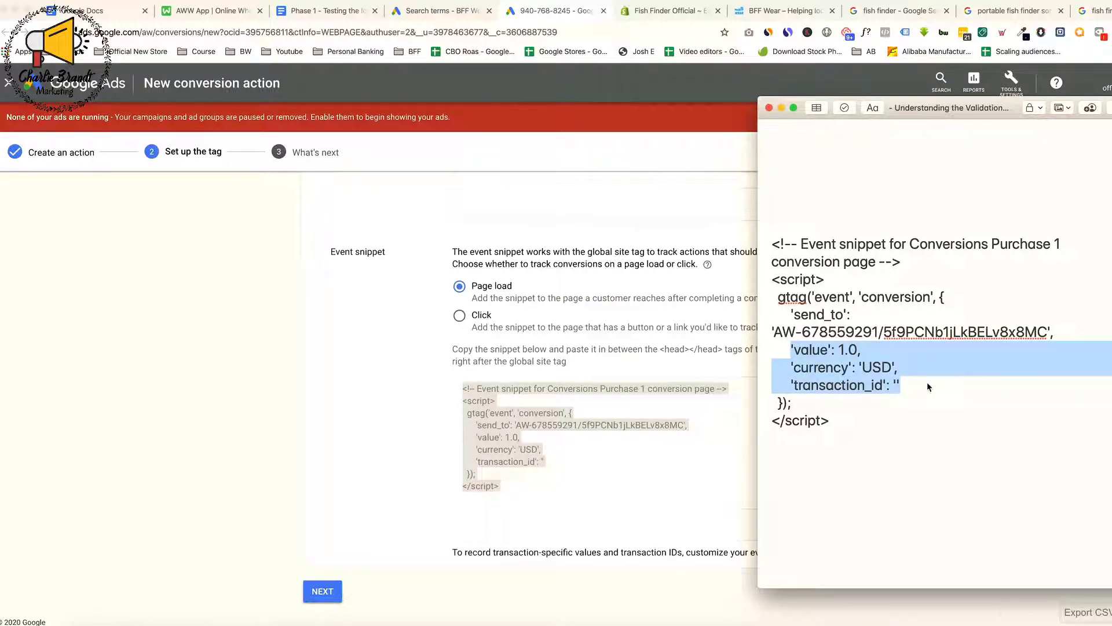
type("'value': {{ checkout.total_price | money_without_currency }},     'currency': 'USD',     'transaction_id': '{{ order.order_number  }}'")
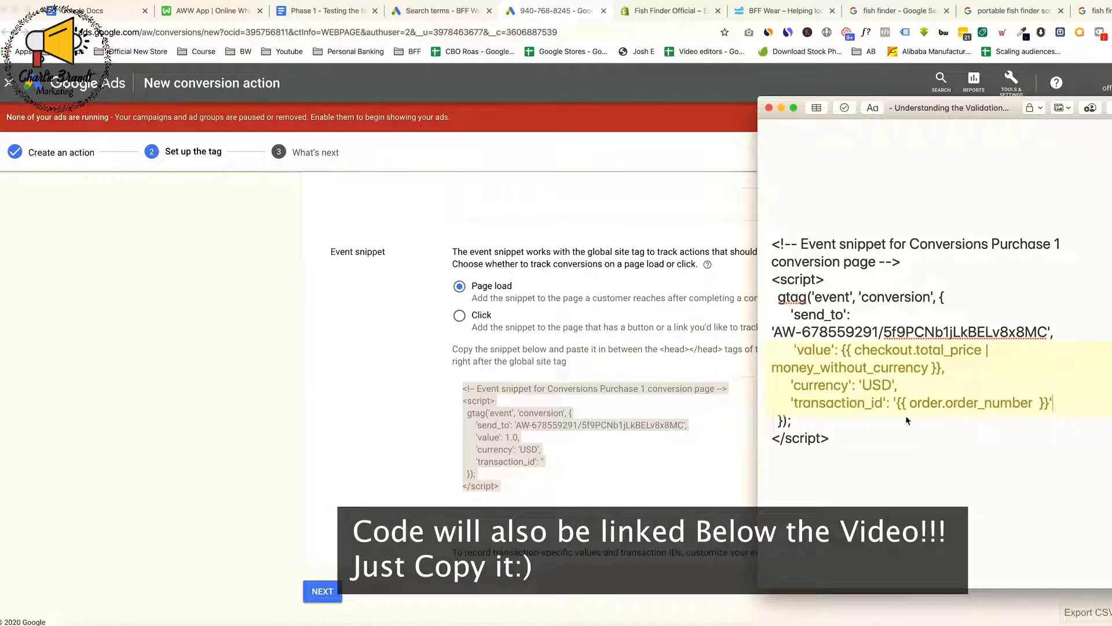
Examine the edited snippet's transaction ID, checkout value and currency entries in the note
left_click_drag(895, 404, 1042, 403)
left_click(836, 385)
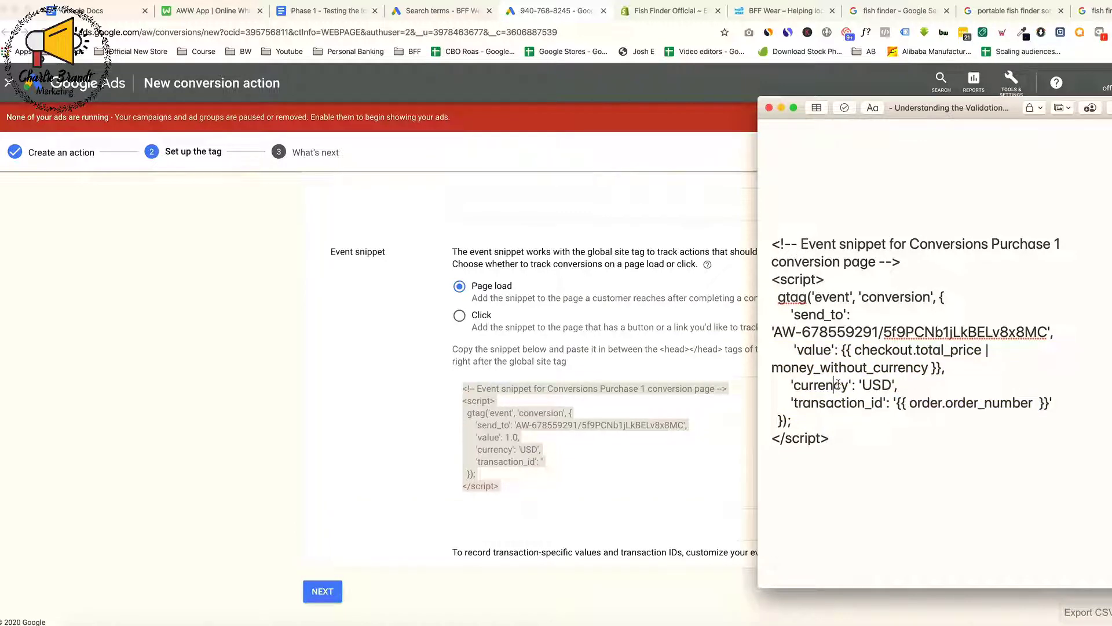
left_click_drag(836, 350, 943, 368)
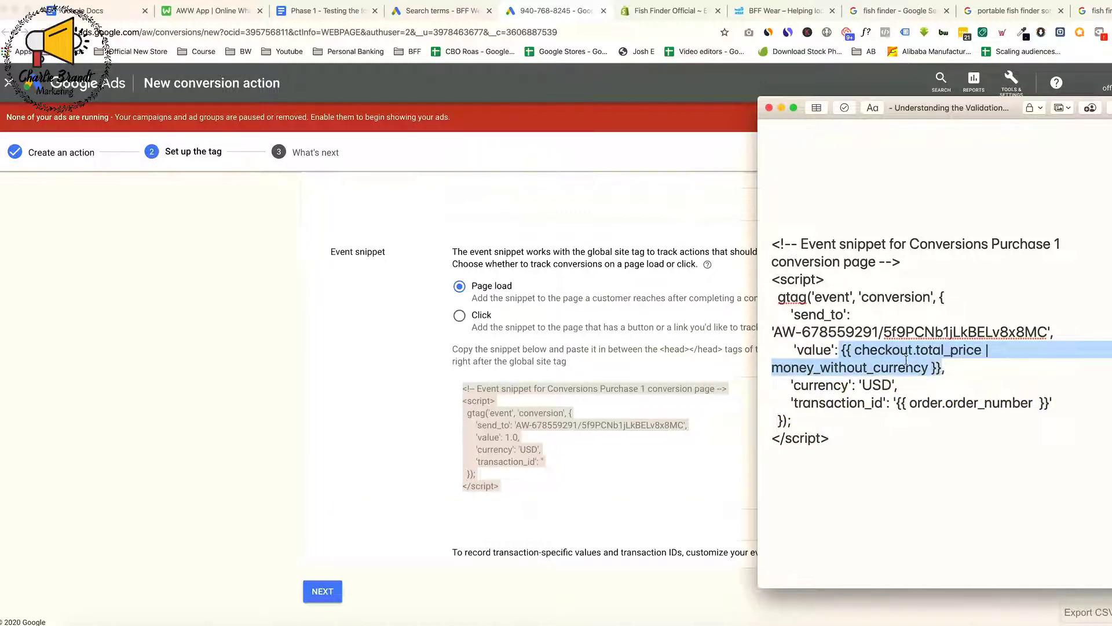
left_click(943, 369)
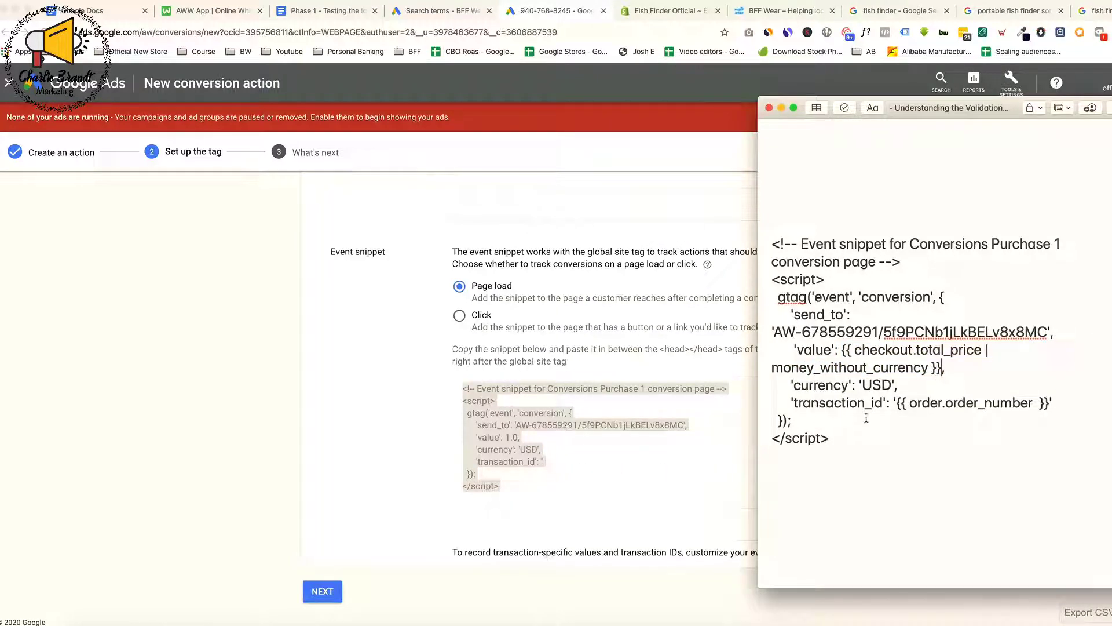
left_click_drag(862, 383, 893, 384)
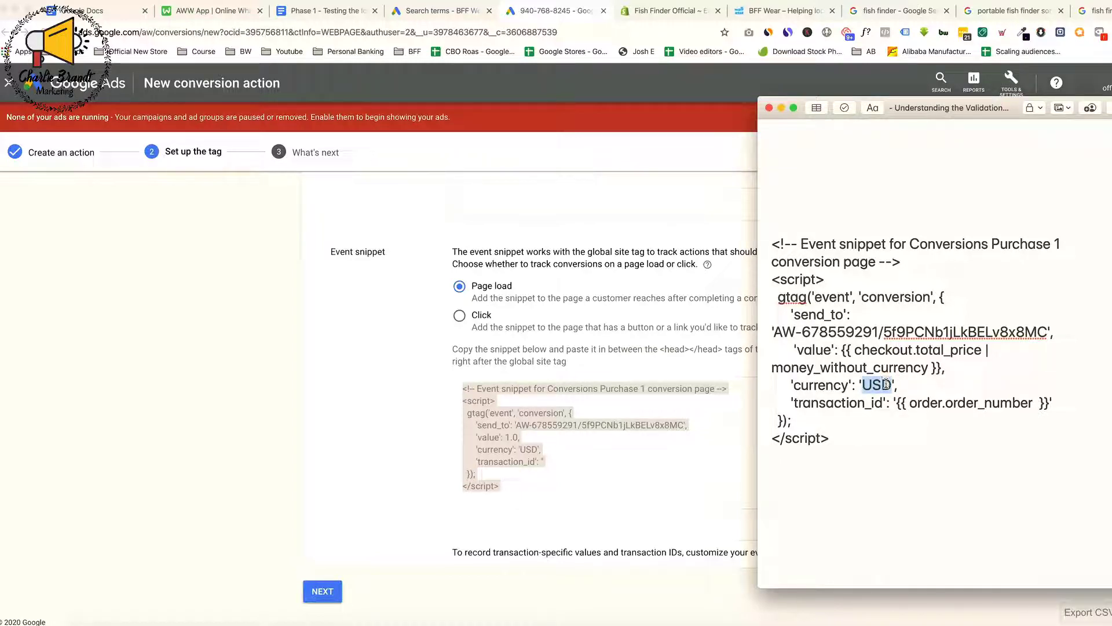
triple_click(887, 384)
left_click(896, 416)
left_click_drag(863, 384, 889, 384)
left_click(889, 383)
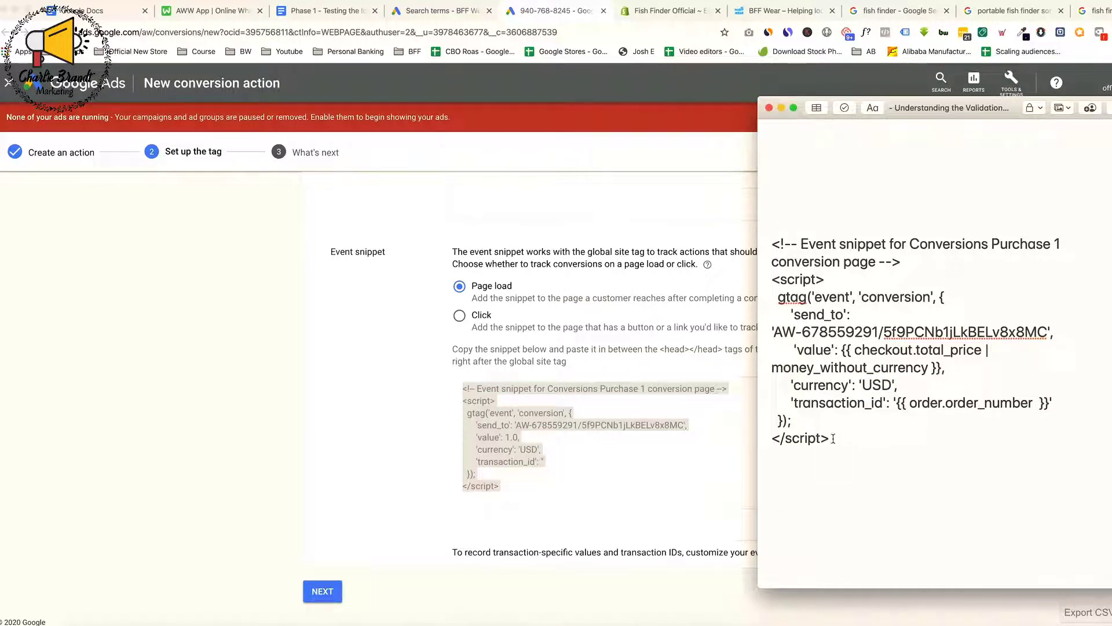
Copy the edited event snippet from the note into Shopify's theme.liquid below the global site tag, and save the file
left_click_drag(833, 439, 761, 242)
key("super+c")
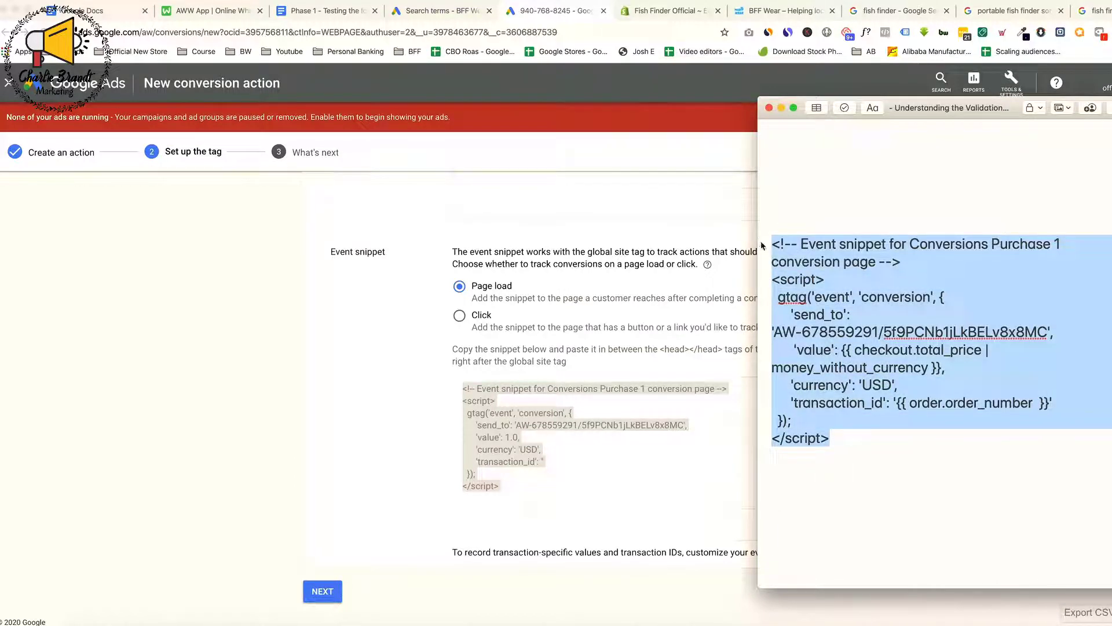
left_click(728, 97)
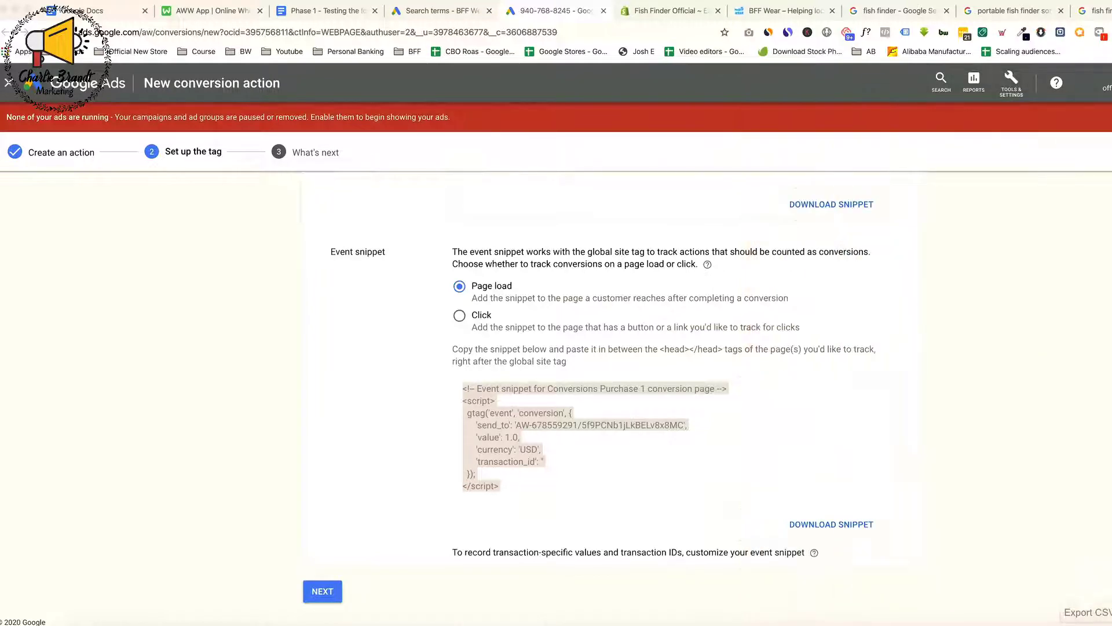
left_click(443, 11)
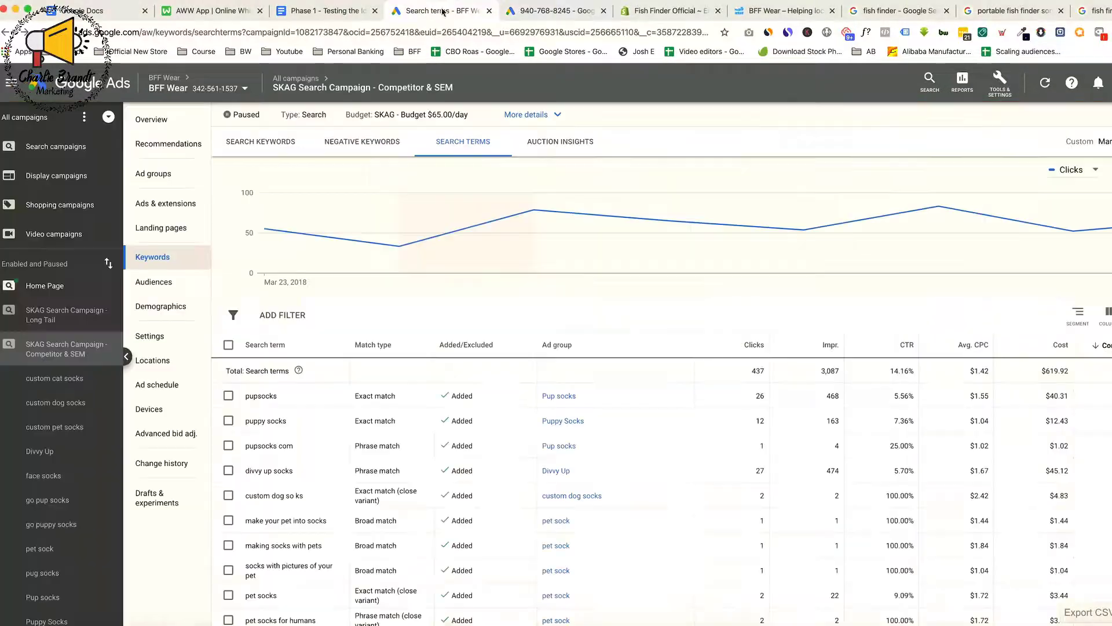
left_click(557, 11)
left_click(660, 13)
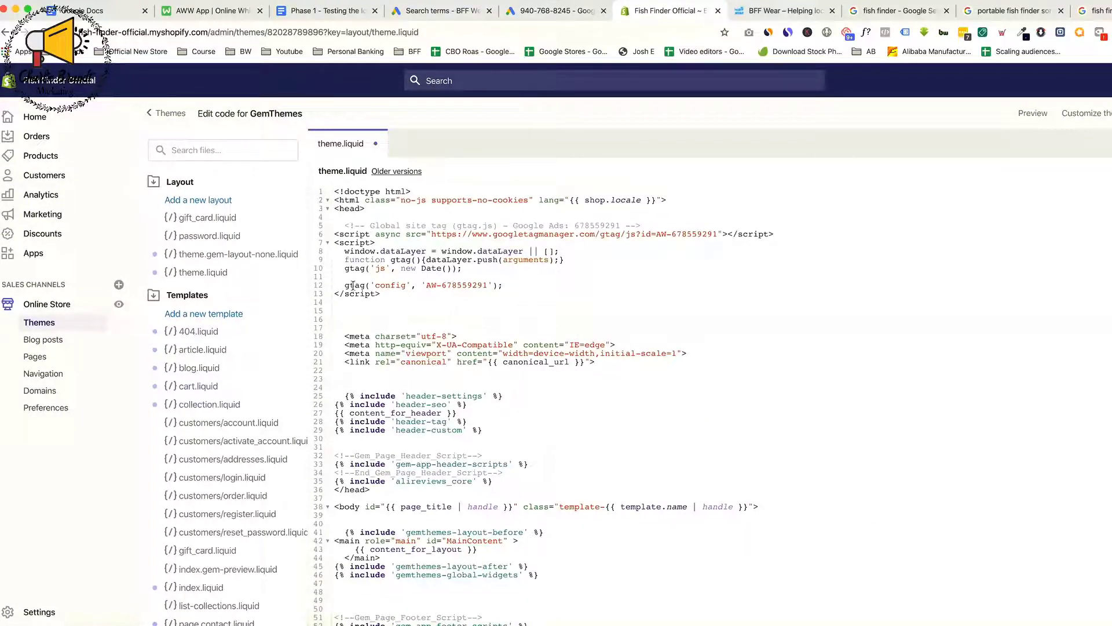
key("super+v")
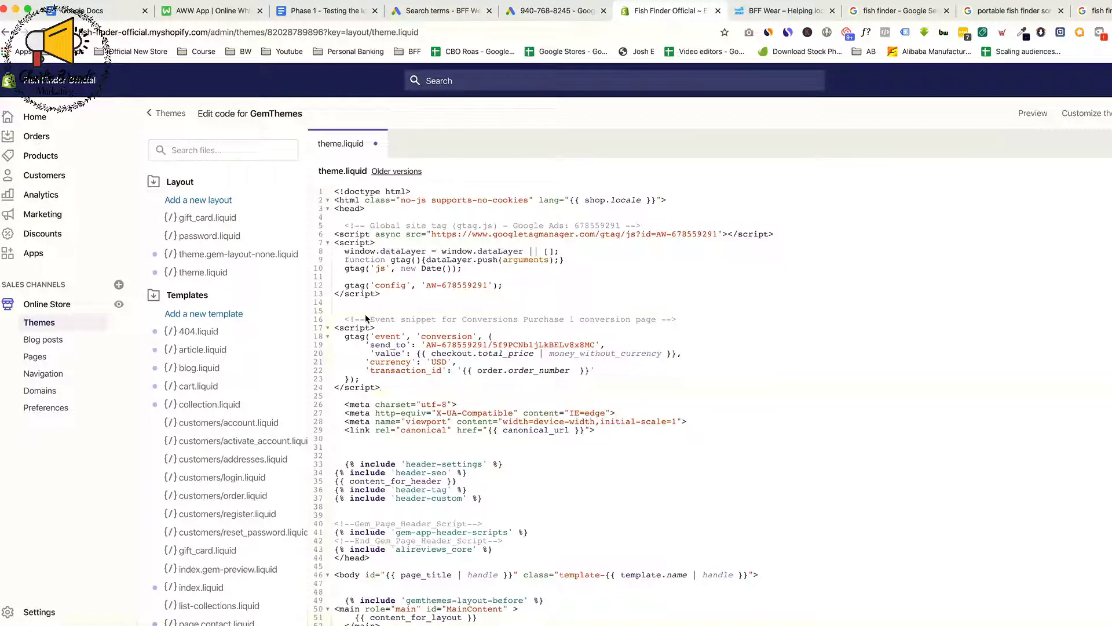
left_click_drag(346, 318, 394, 390)
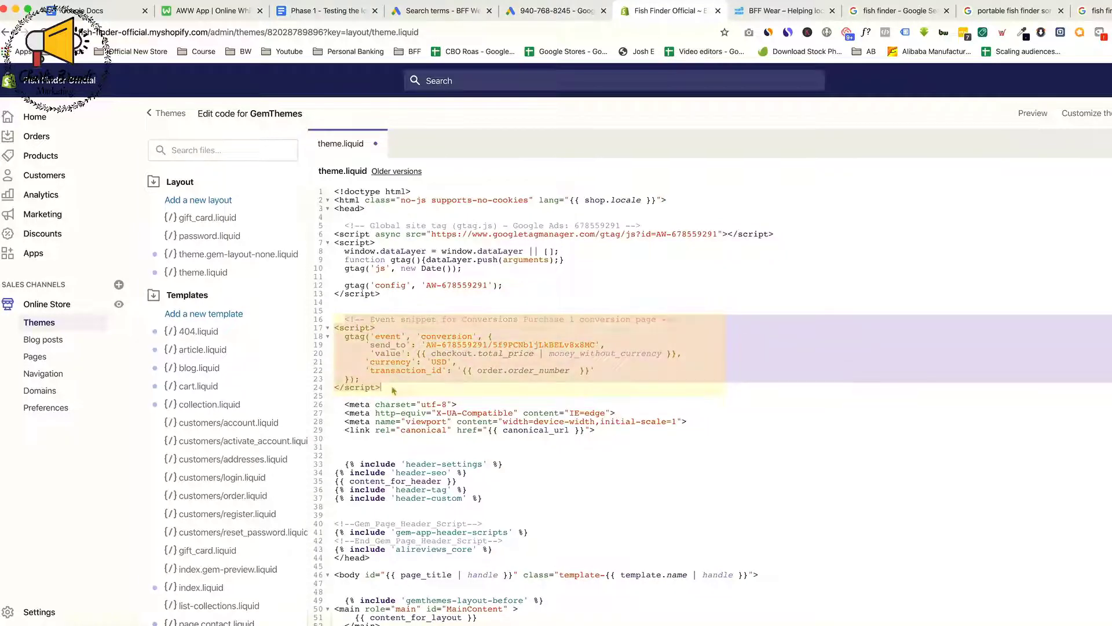
left_click_drag(345, 225, 382, 295)
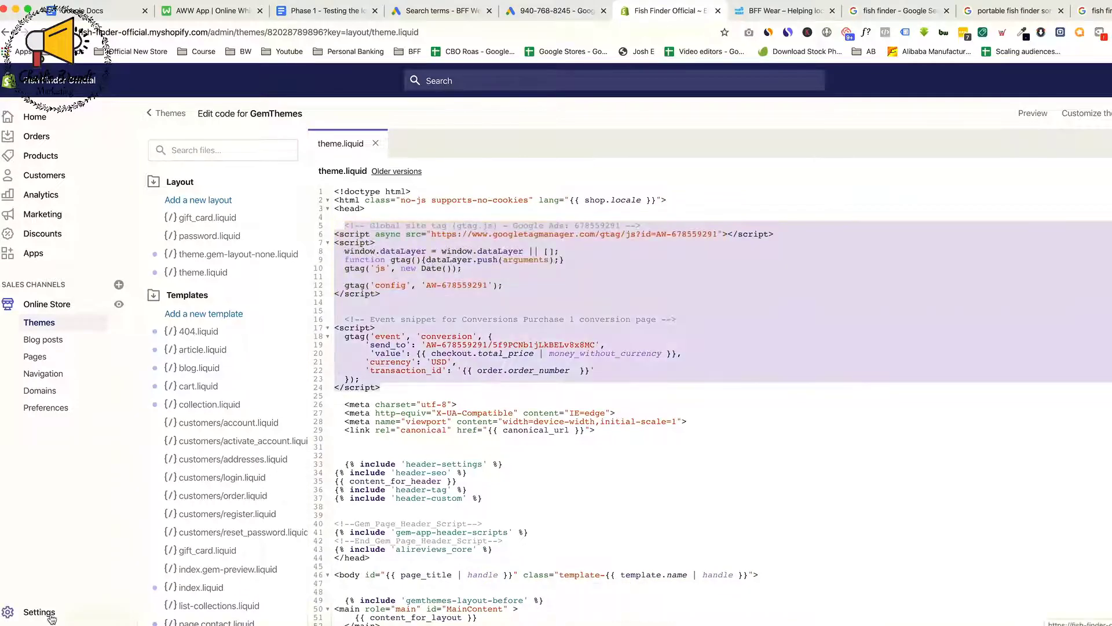
In the store's checkout settings, paste the global site tag followed by the edited event snippet as additional scripts
left_click(50, 617)
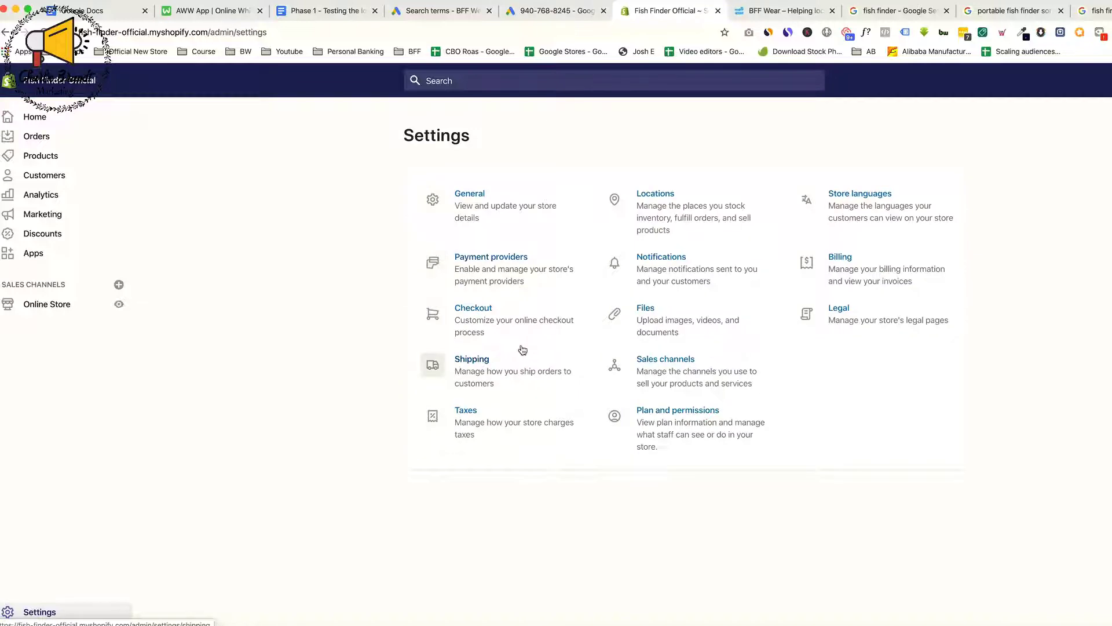
left_click(525, 319)
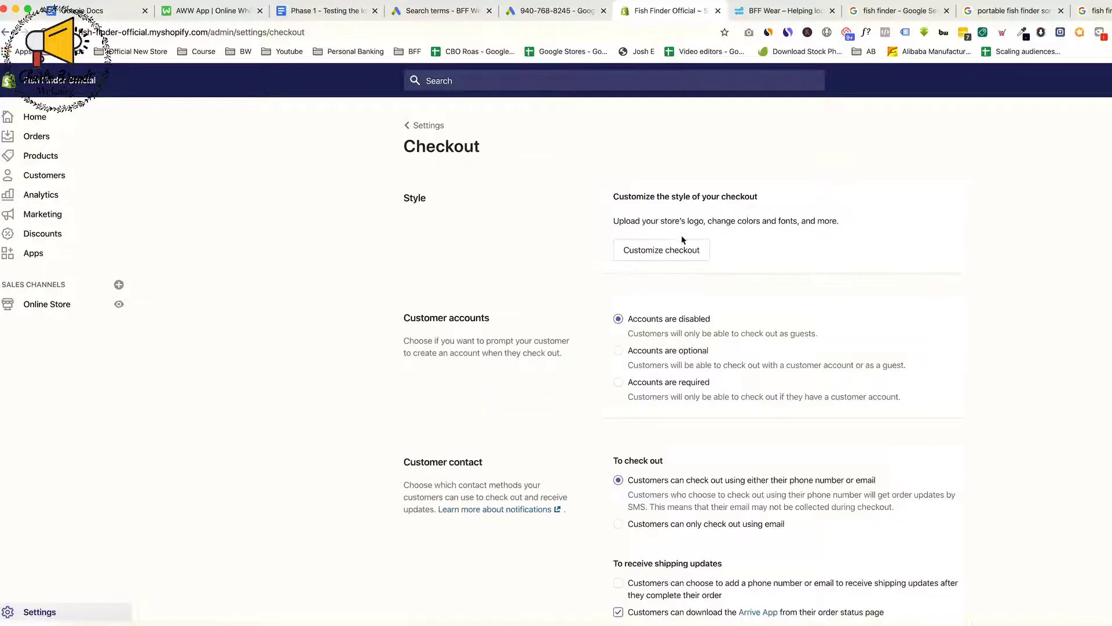
scroll(667, 352, "down", 15)
scroll(668, 353, "up", 1)
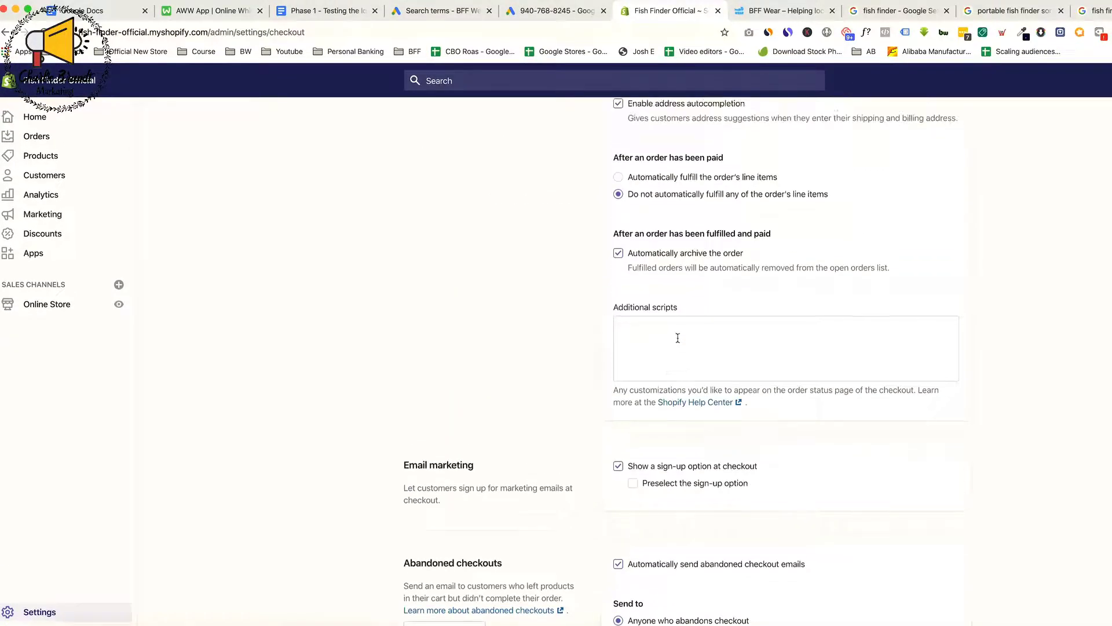
left_click(680, 336)
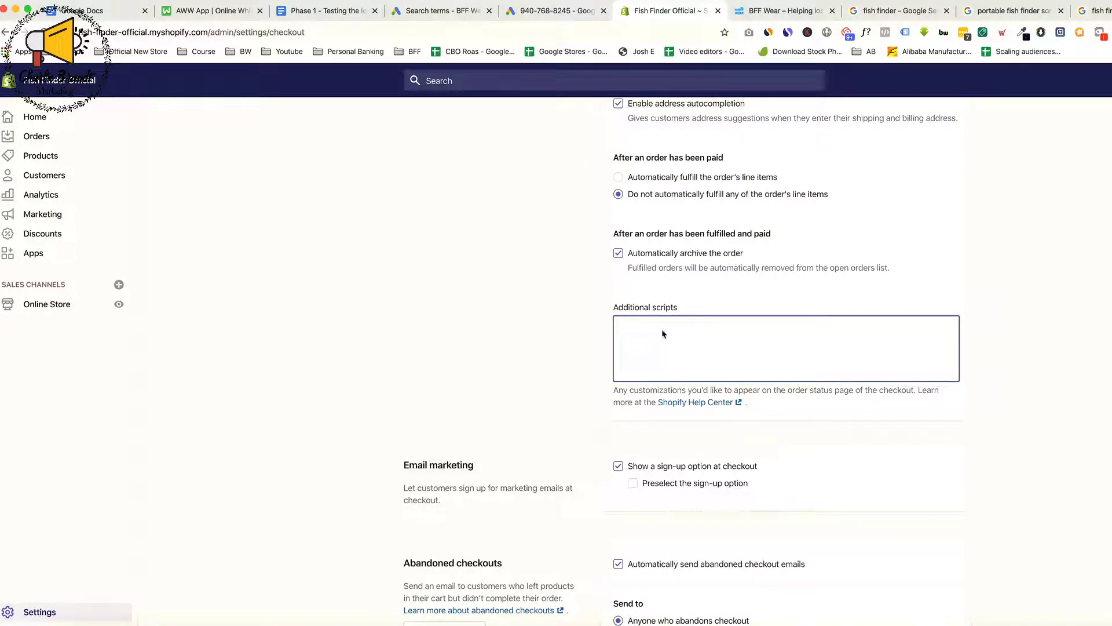
type("<!-- Global site tag (gtag.js) - Google Ads: 678559291 --> <script async src=\"https://www.googletagmanager.com/gtag/js?id=AW-678559291\"> </script> <script>   window.dataLayer = window.dataLayer || [];   function gtag(){dataLayer.push(arguments);}   gtag('js', new Date());    gtag('config', 'AW-678559291'); </script>     <!-- Event snippet for Conversions Purchase 1 conversion page --> <script>   gtag('event', 'conversion', {       'send_to': 'AW-678559291/5f9PCNb1jLKBELv8x8MC',       'value': {{ checkout.total_price | money_without_currency }},       'currency': 'USD',       'transaction_id': '{{ order.order_number  }}'   }); </script>")
scroll(711, 416, "down", 4)
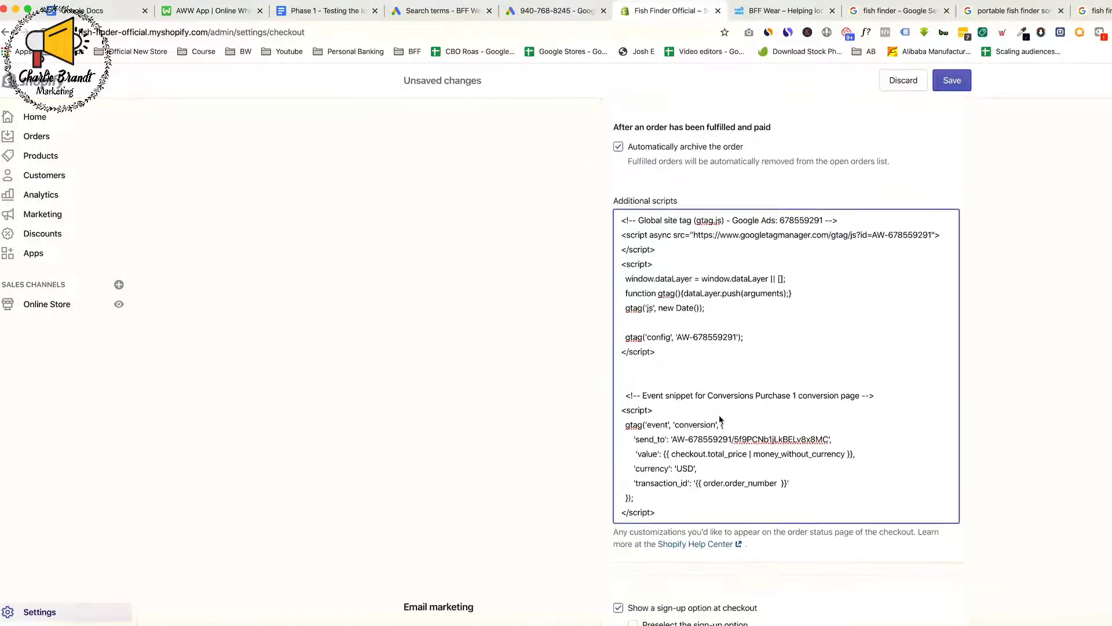
Review the pasted snippet's send_to, value and transaction_id lines, and save the checkout settings
left_click_drag(633, 439, 839, 454)
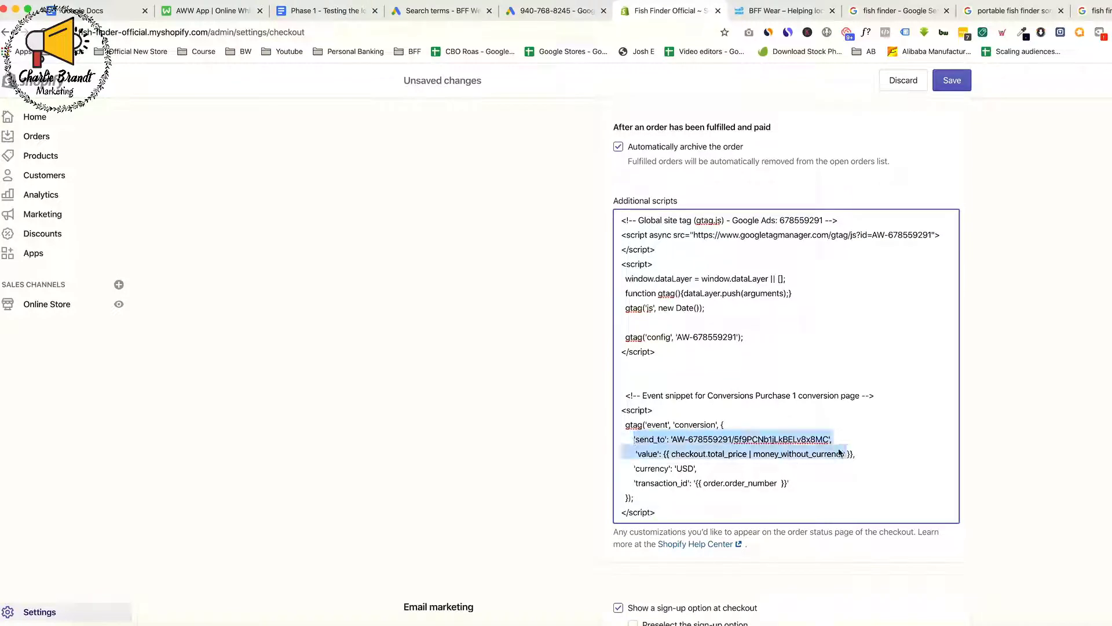
left_click(637, 455)
left_click_drag(637, 455, 796, 455)
left_click_drag(637, 483, 702, 483)
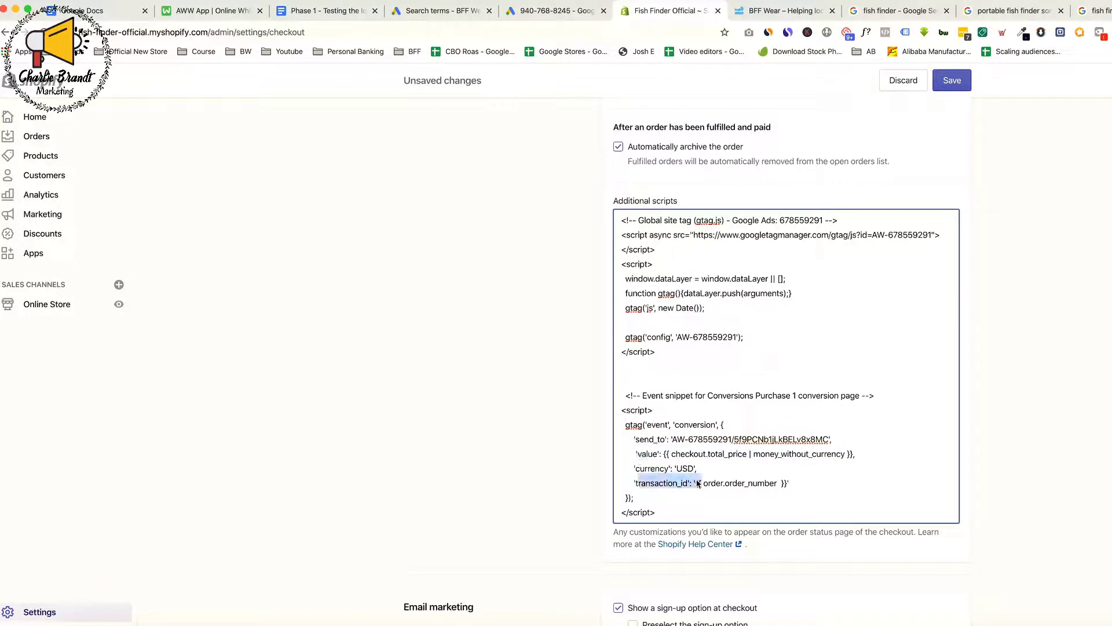
scroll(666, 377, "up", 3)
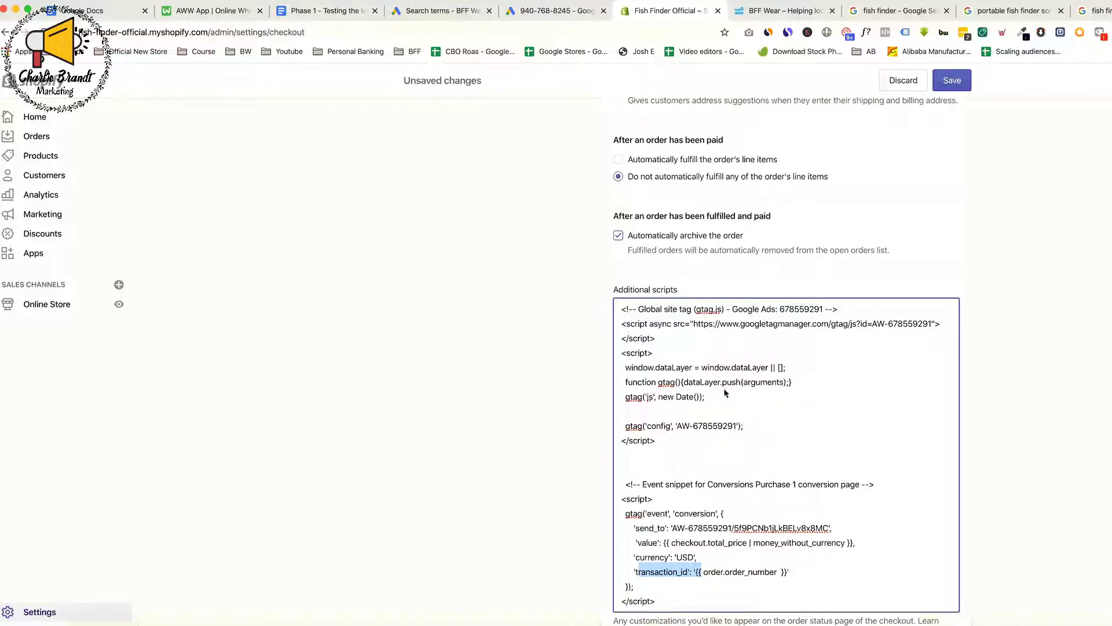
scroll(823, 281, "up", 3)
left_click(955, 84)
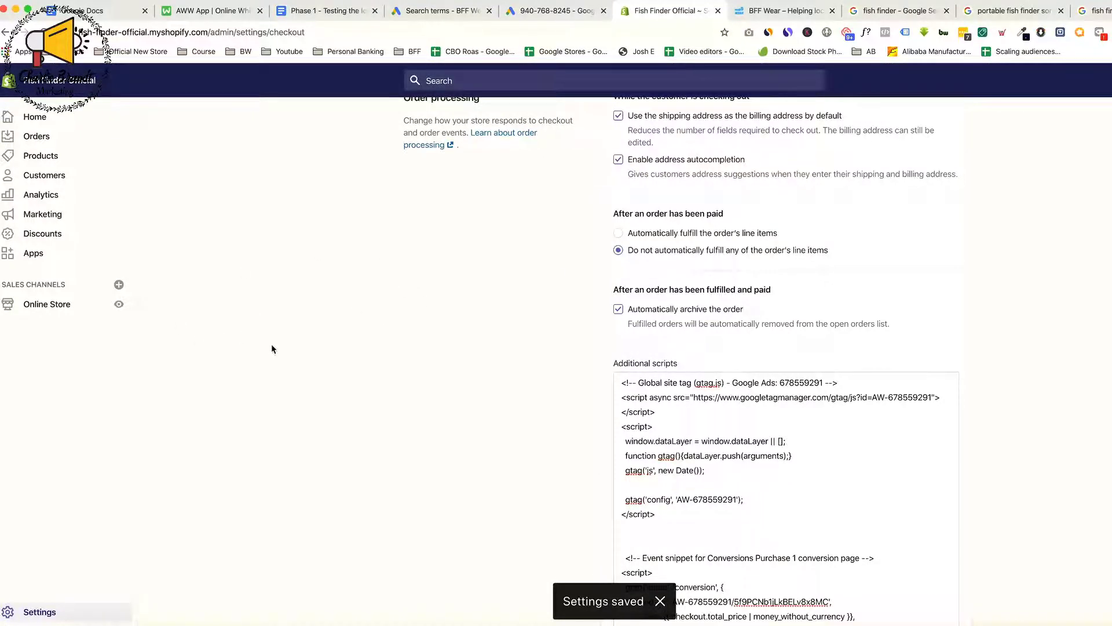
Back in Google Ads, finish the Conversions Purchase 1 tag setup and view the conversion action's tracking status details
left_click(565, 12)
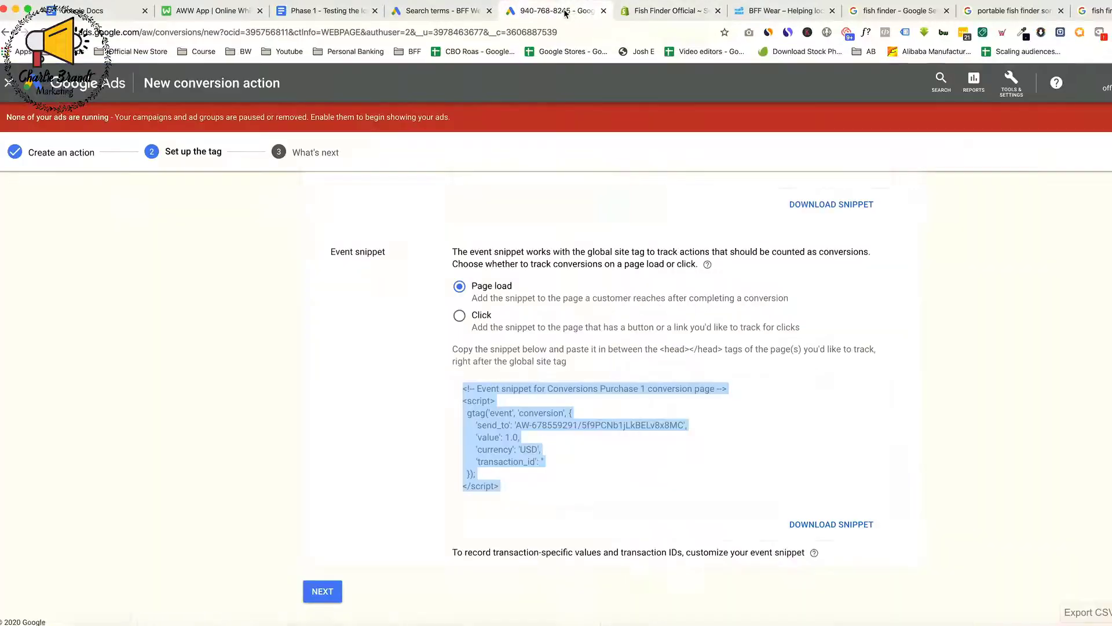
left_click(726, 443)
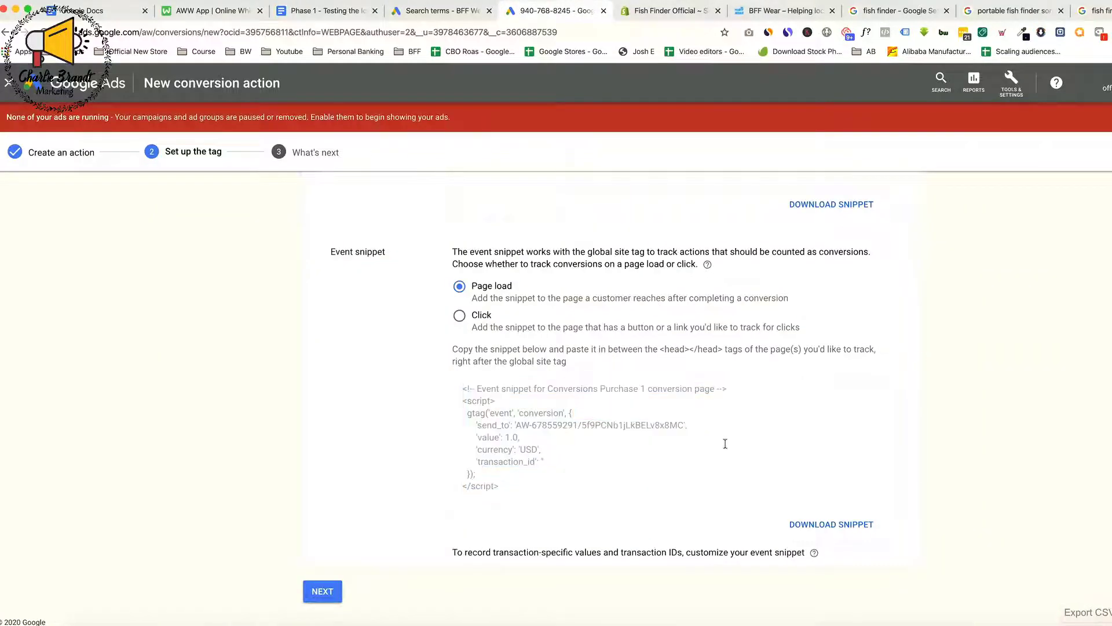
left_click(320, 592)
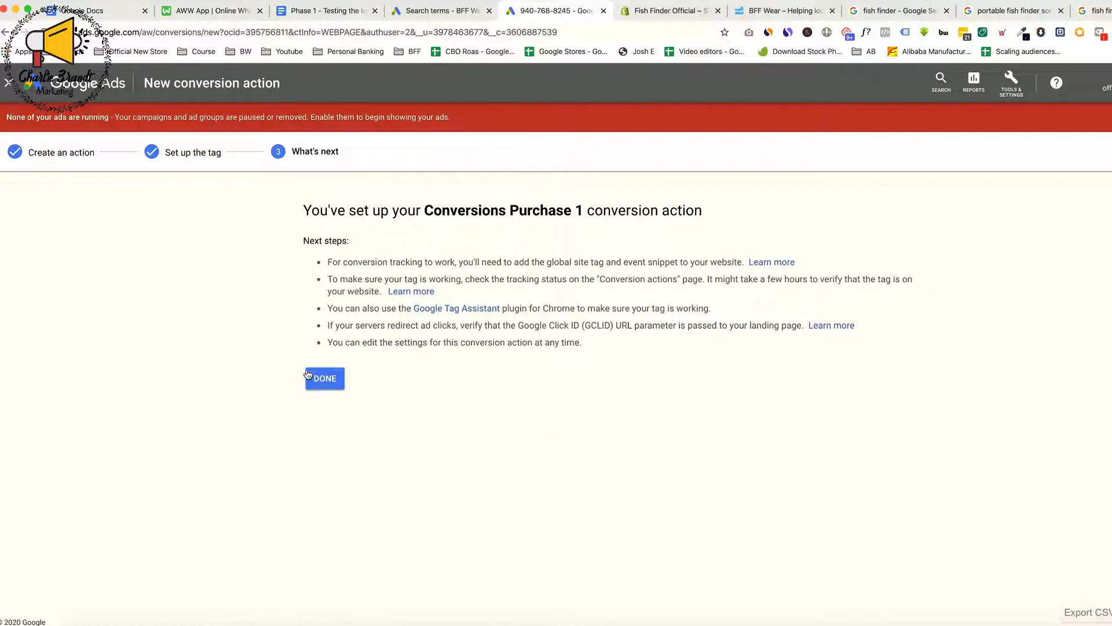
left_click(328, 378)
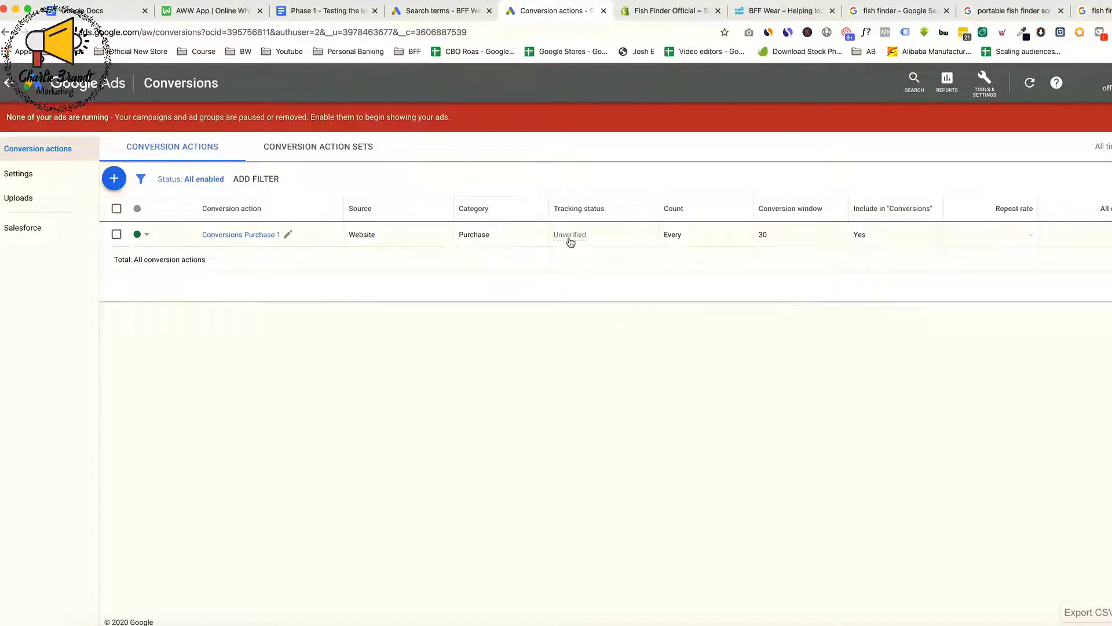
mouse_move(571, 242)
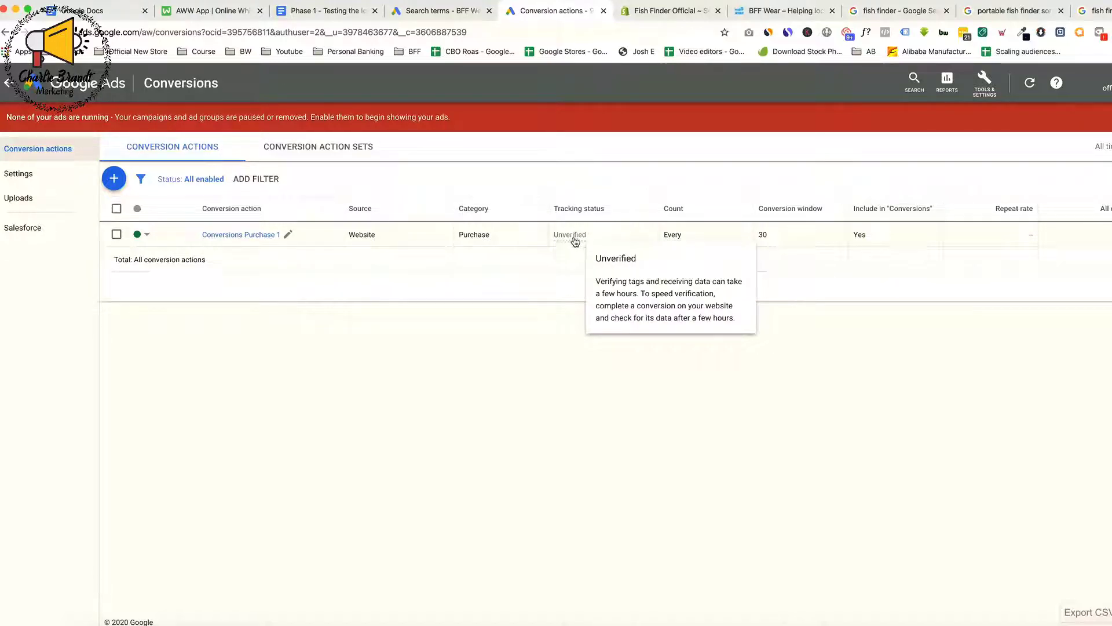